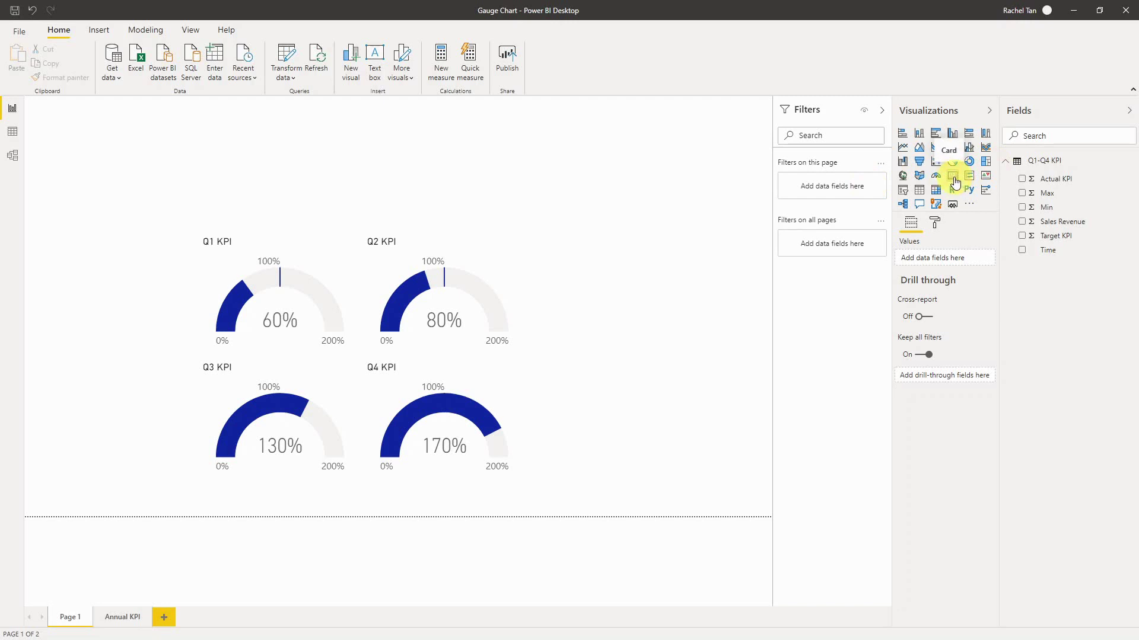
Add an empty card visual, then view the Q1–Q4 KPI table data with its Full Year row
left_click(953, 181)
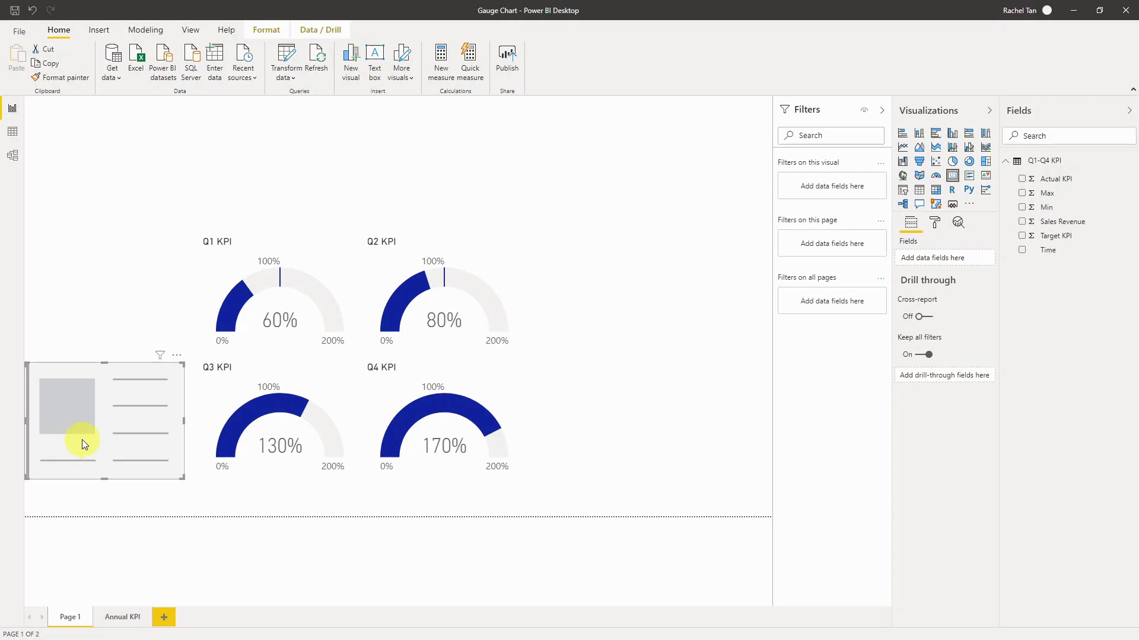
left_click(20, 137)
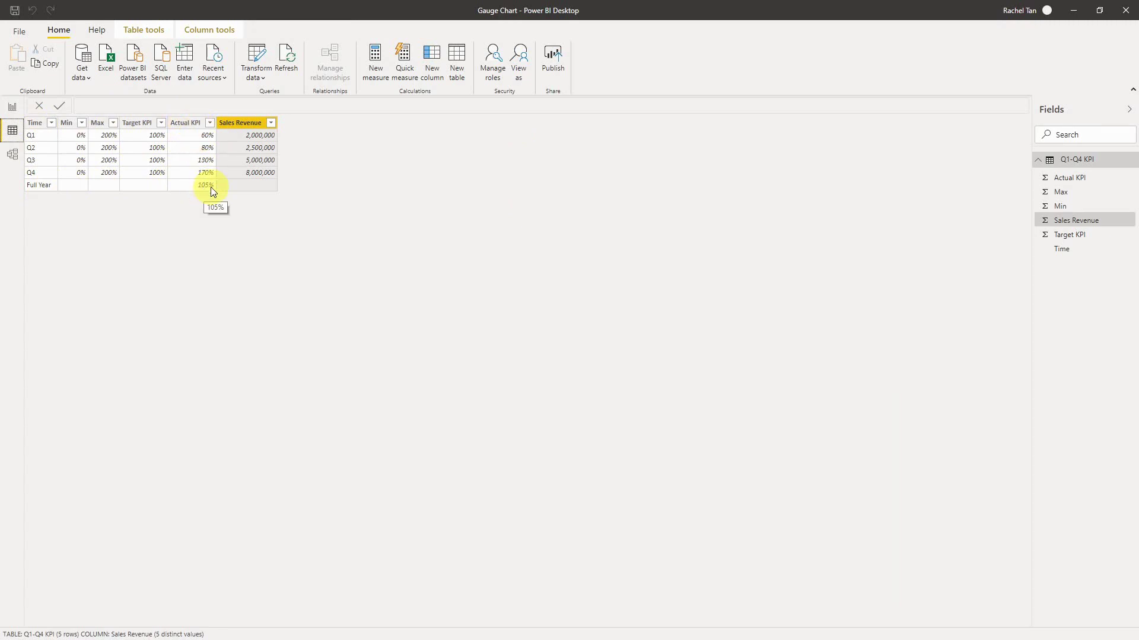
Return to the report page showing the Q1–Q4 gauges and the empty card
left_click(11, 108)
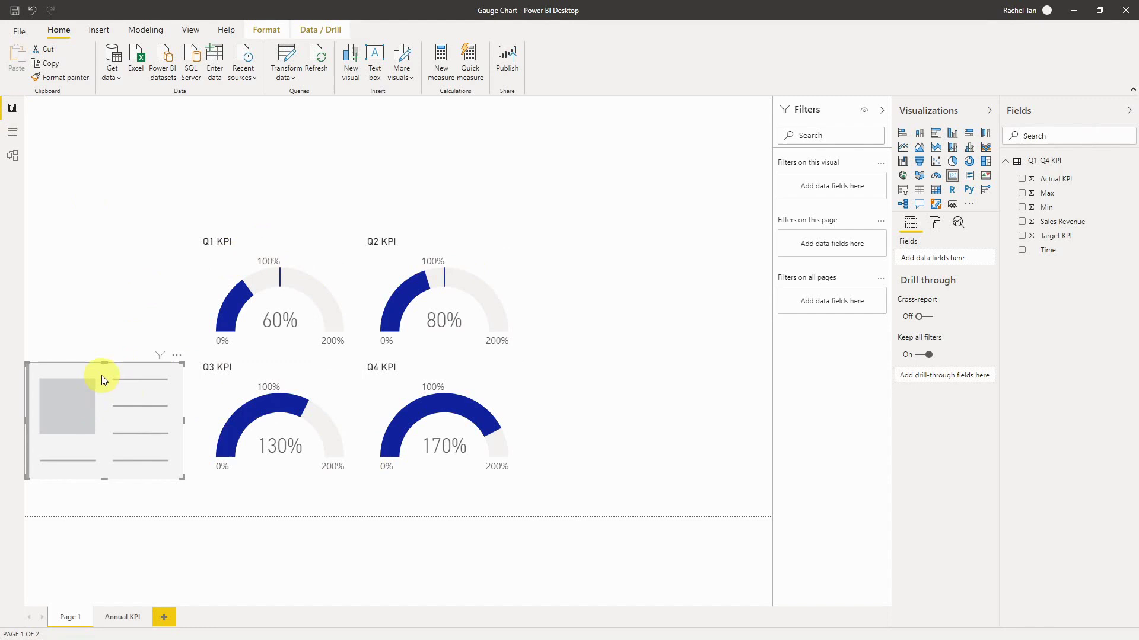
Move the empty card to the top-left and add a visual-level Time filter set to Full Year
left_click_drag(102, 376, 128, 173)
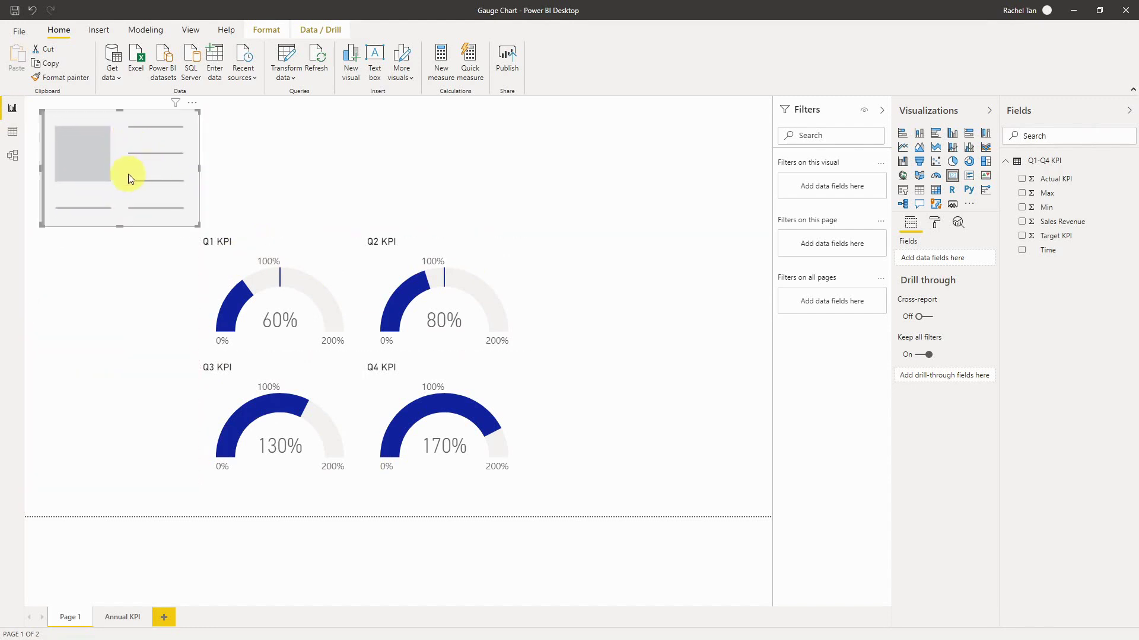
left_click(940, 177)
left_click(953, 178)
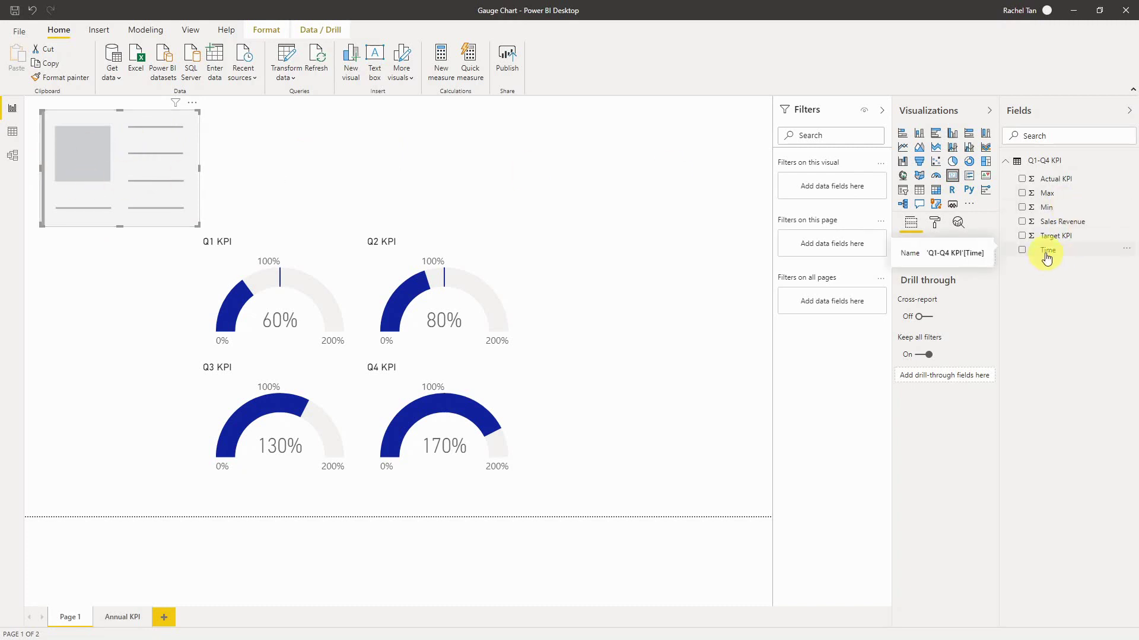
left_click_drag(1047, 259, 824, 193)
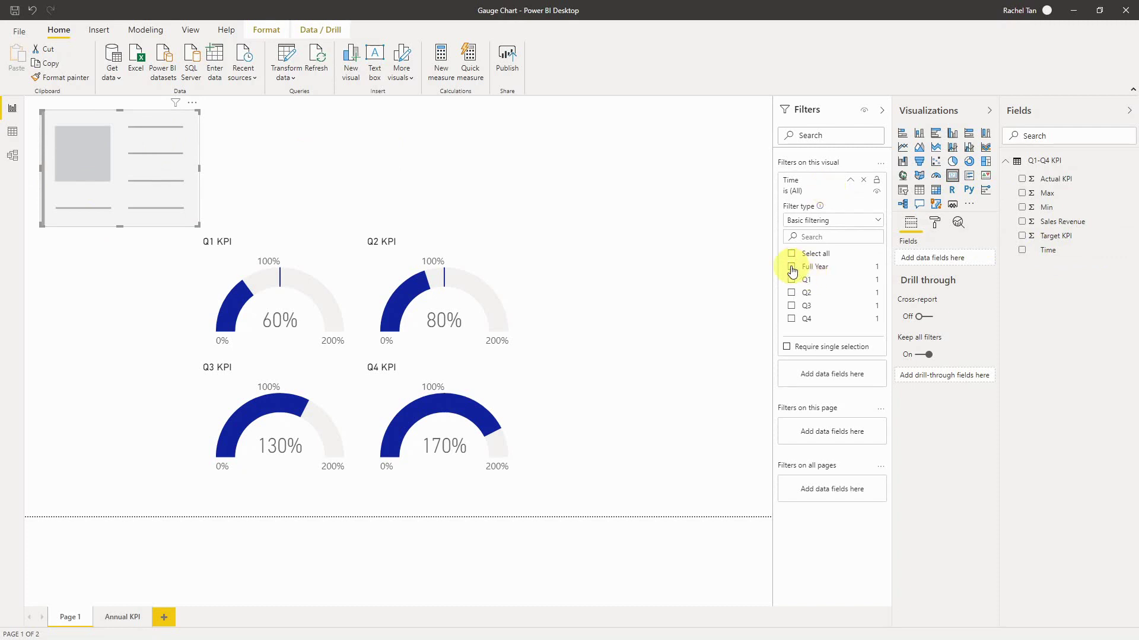
left_click(792, 268)
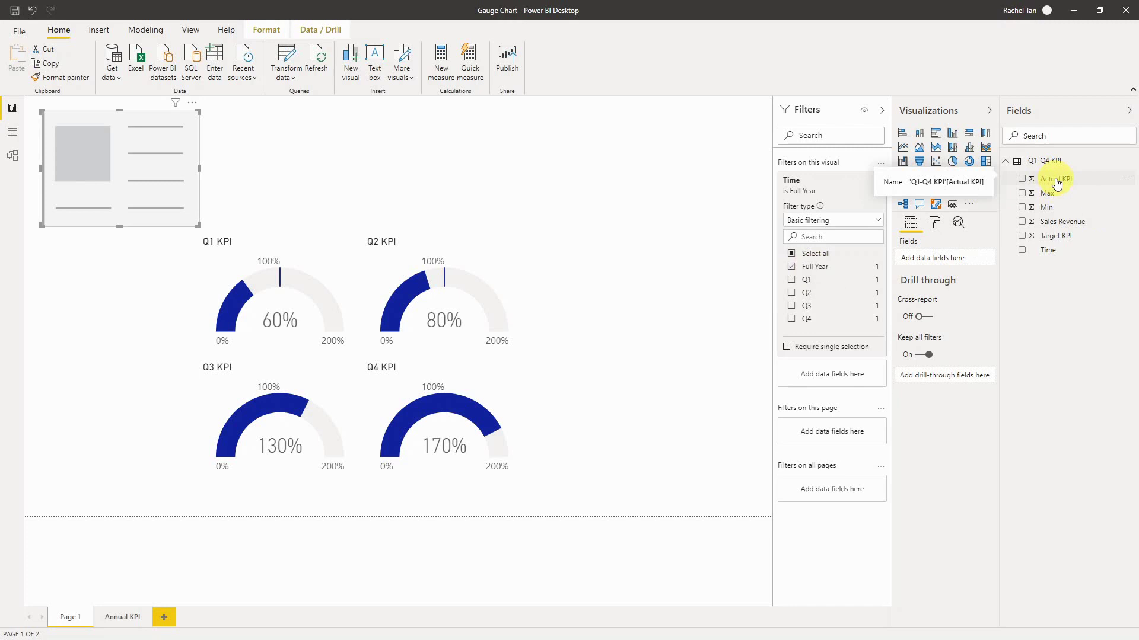
Show Actual KPI (105%) in the card and resize it into a compact, slightly taller box
left_click_drag(1051, 181, 949, 259)
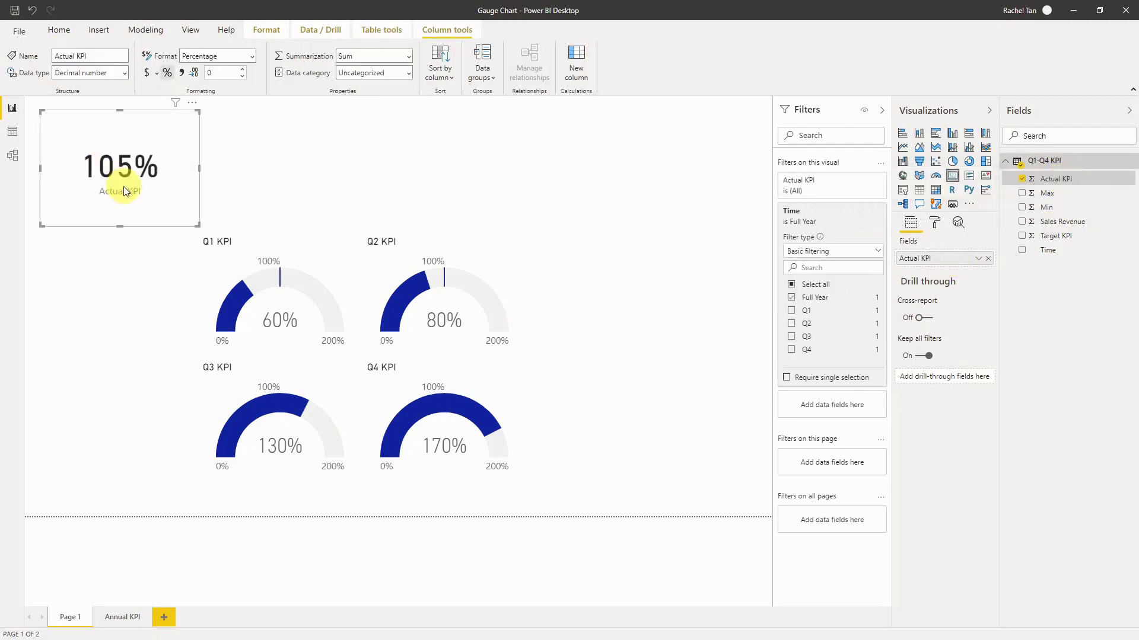
left_click_drag(198, 226, 185, 177)
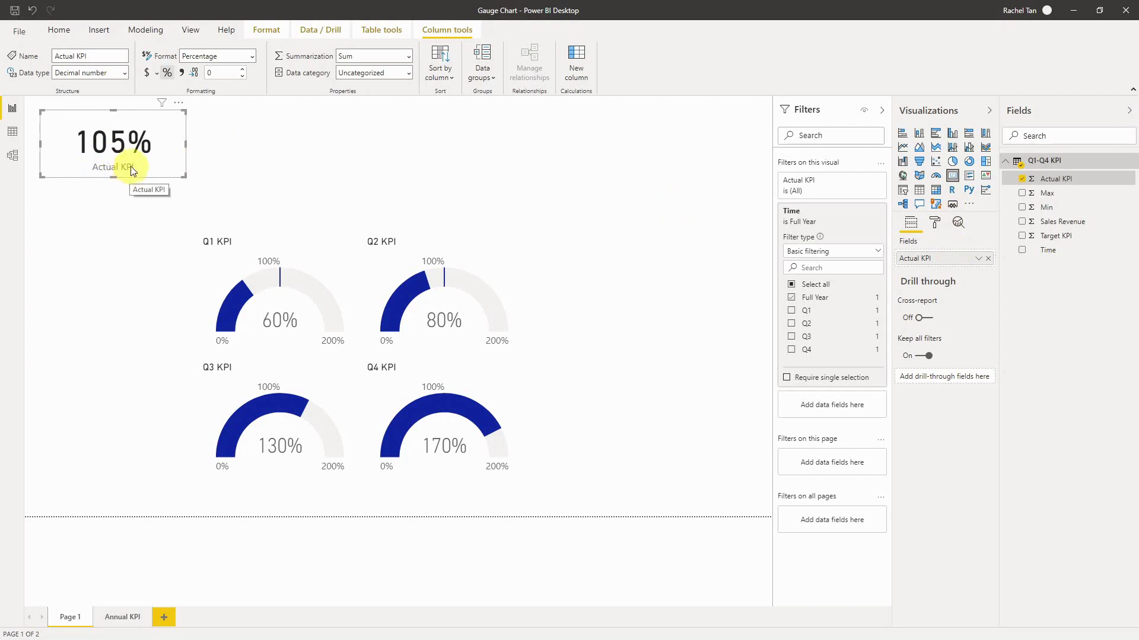
left_click_drag(183, 177, 184, 188)
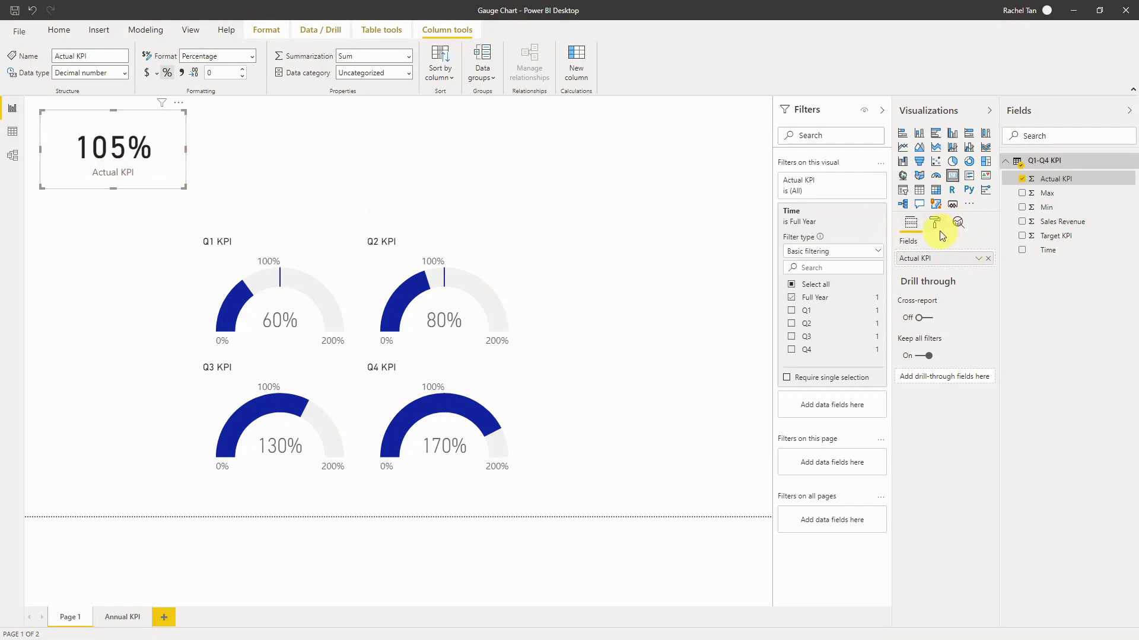
Rename the card's Actual KPI field to 'Actual Annual KPI'
left_click(979, 261)
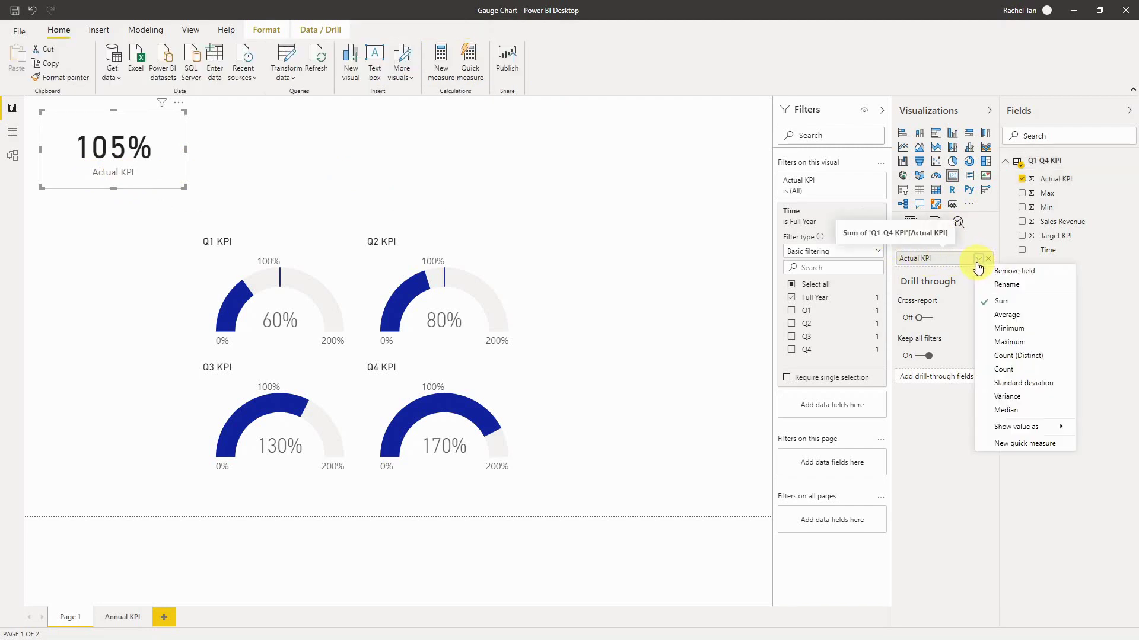
left_click(995, 285)
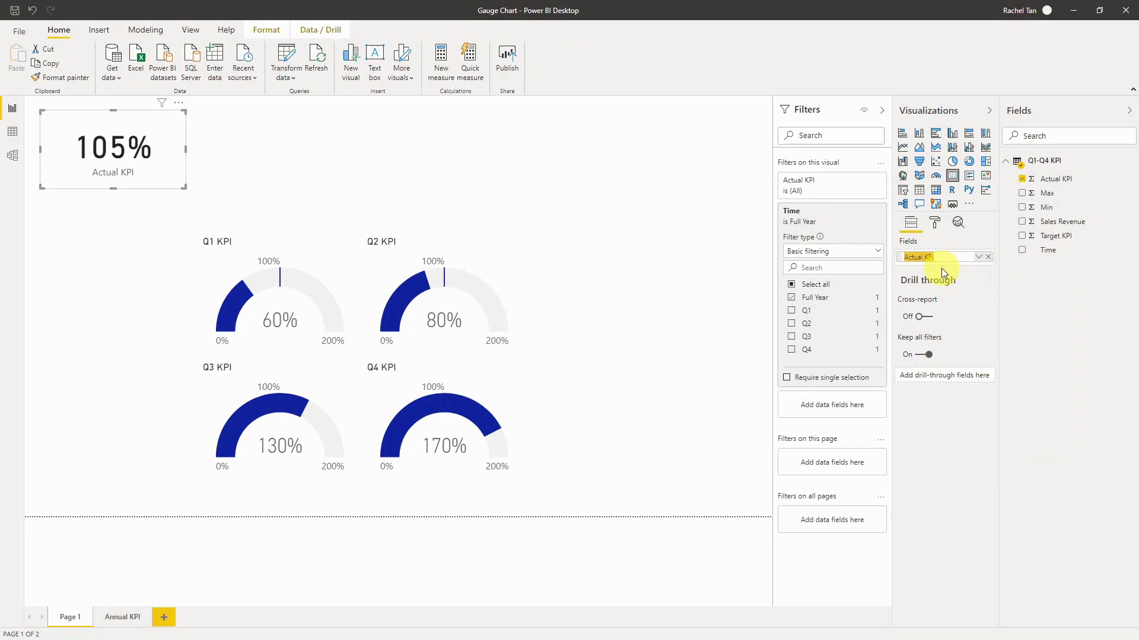
left_click(931, 259)
type("Annual")
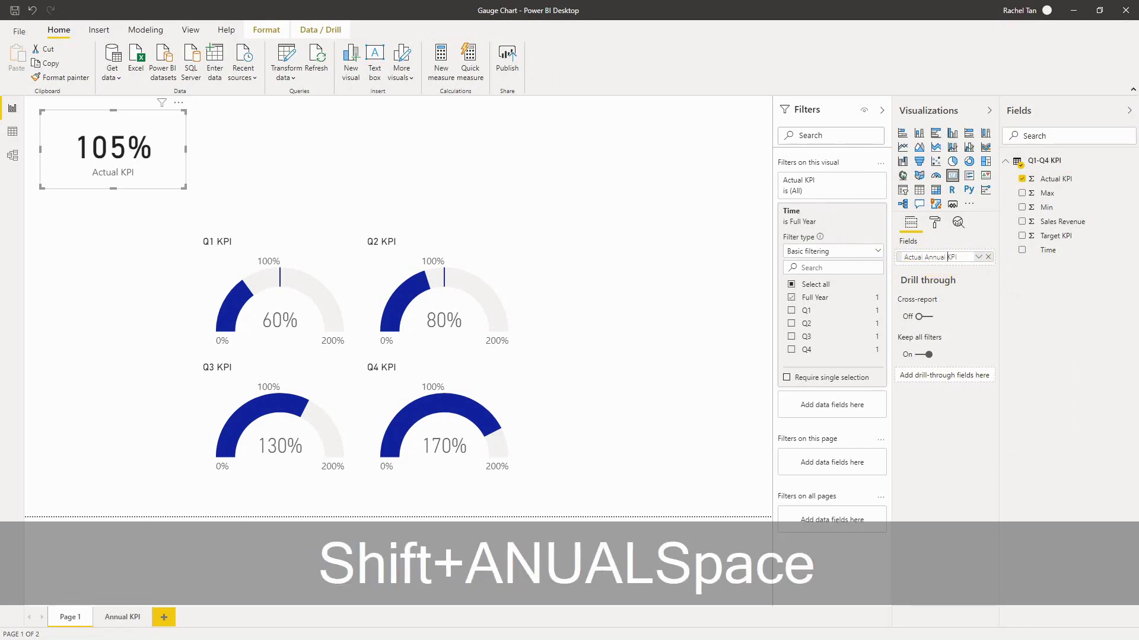
key("Return")
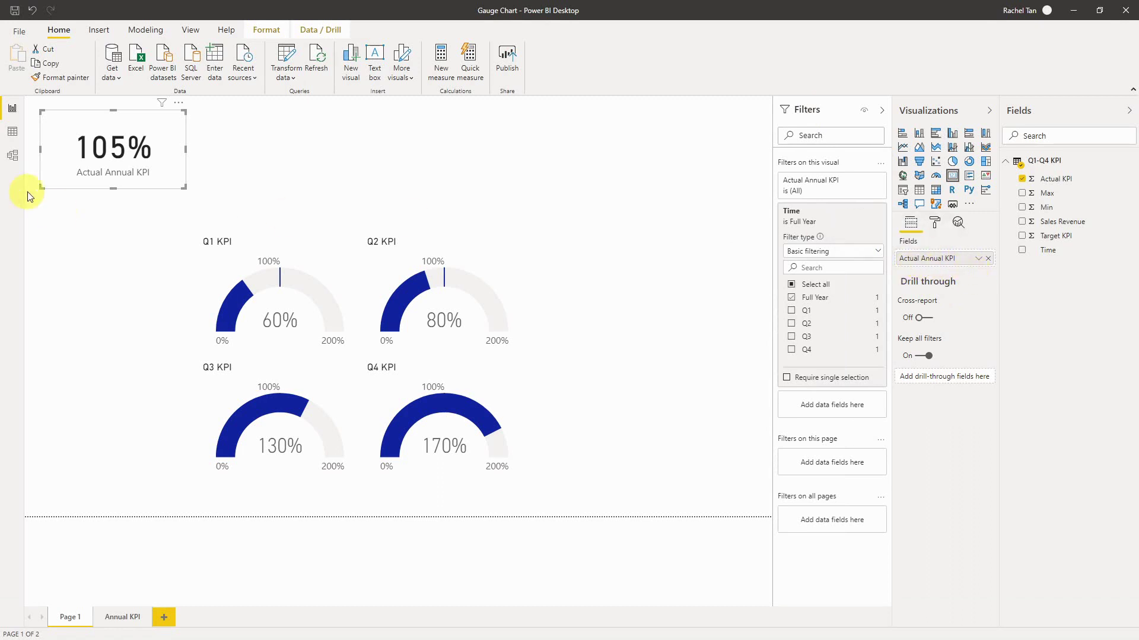
Make the Actual Annual KPI card slightly narrower
left_click(188, 173)
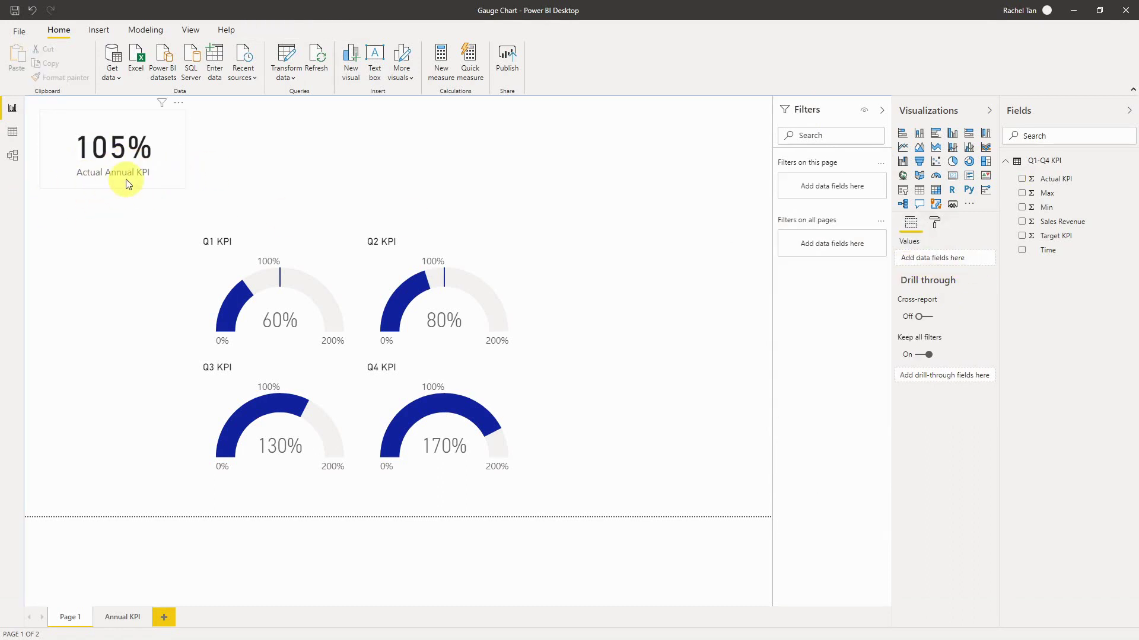
left_click(177, 184)
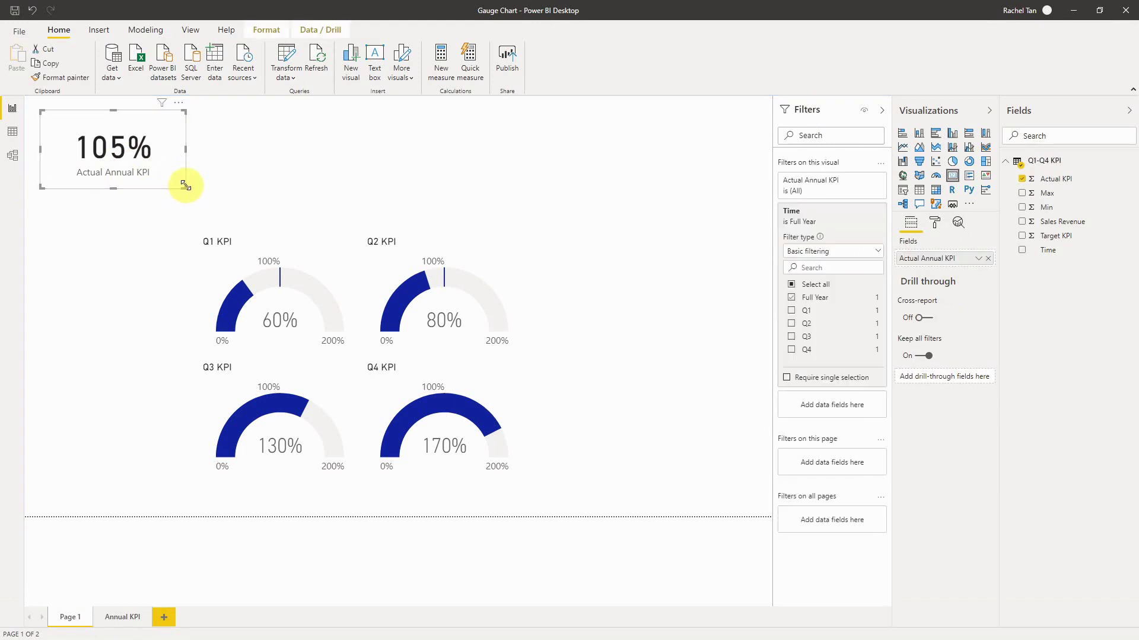
left_click_drag(177, 192, 174, 187)
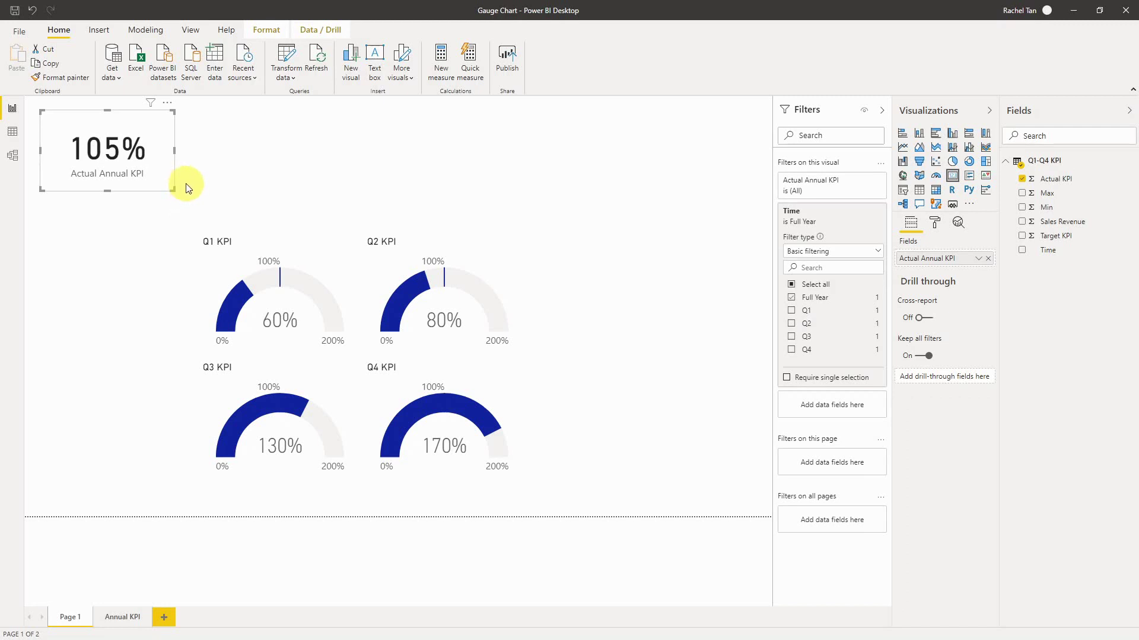
left_click(185, 183)
left_click(158, 183)
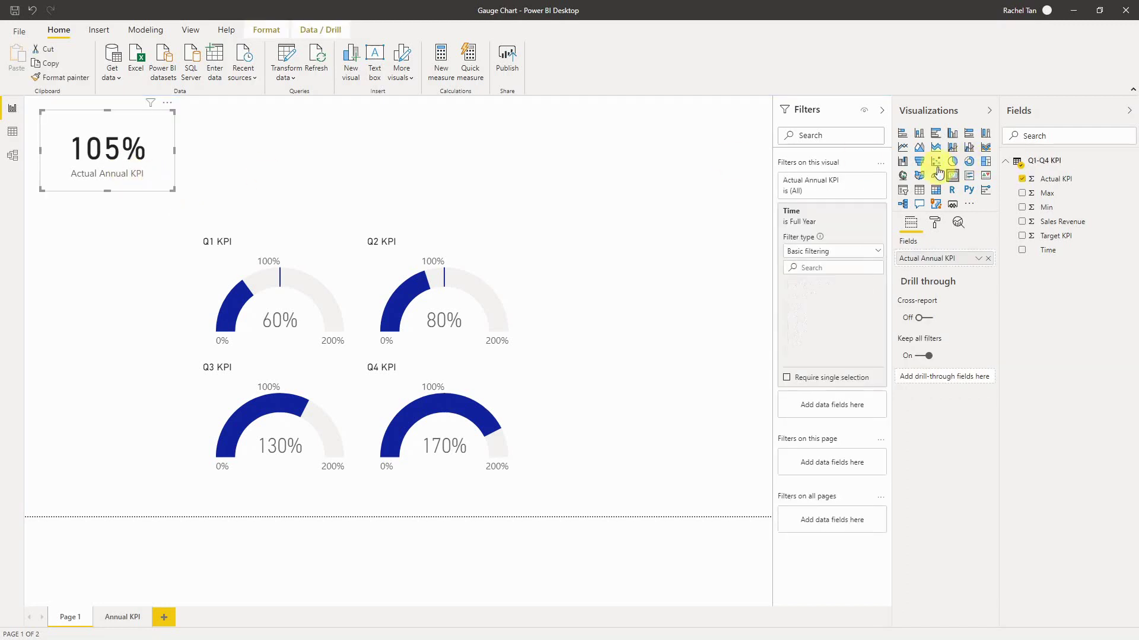
Add a new multi-row card beside the Q1 and Q3 gauges and make it taller
left_click(970, 176)
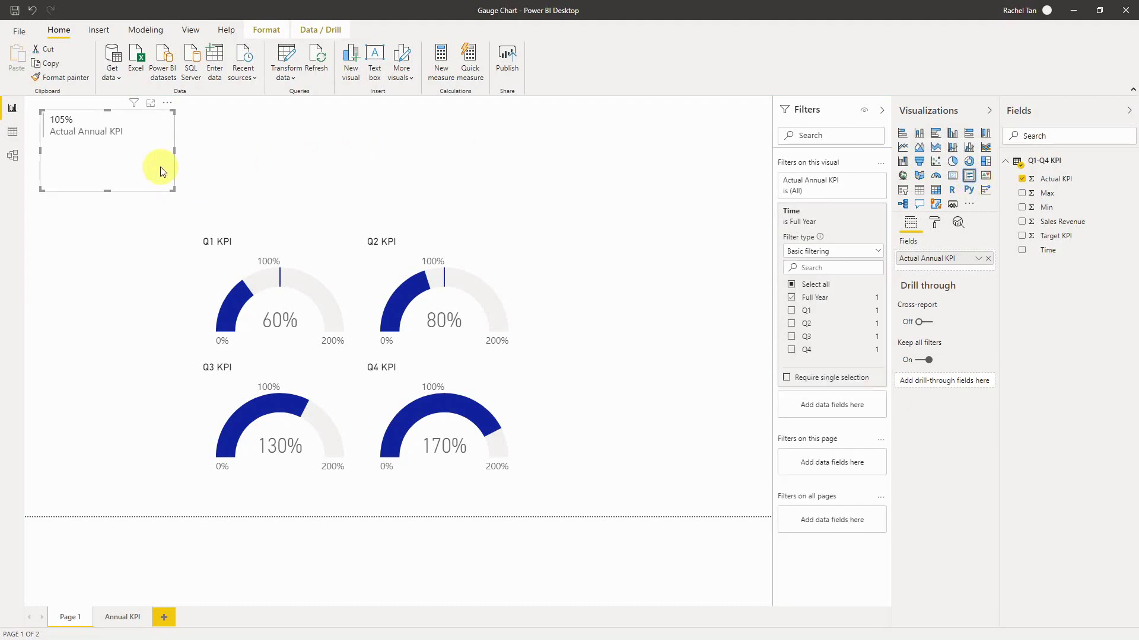
left_click(952, 176)
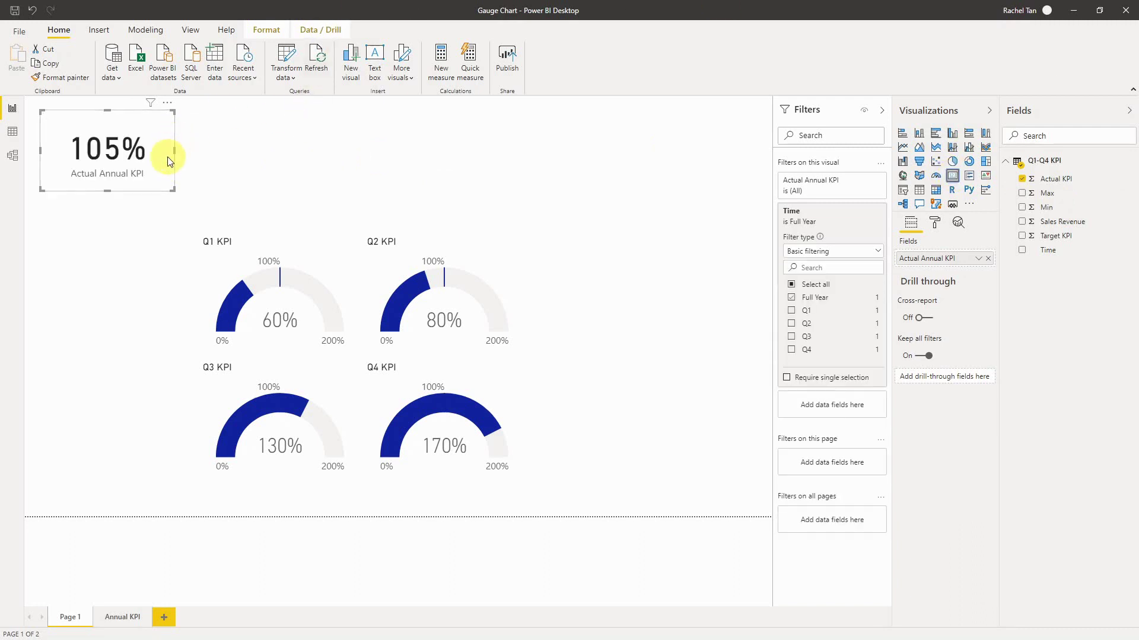
left_click(261, 142)
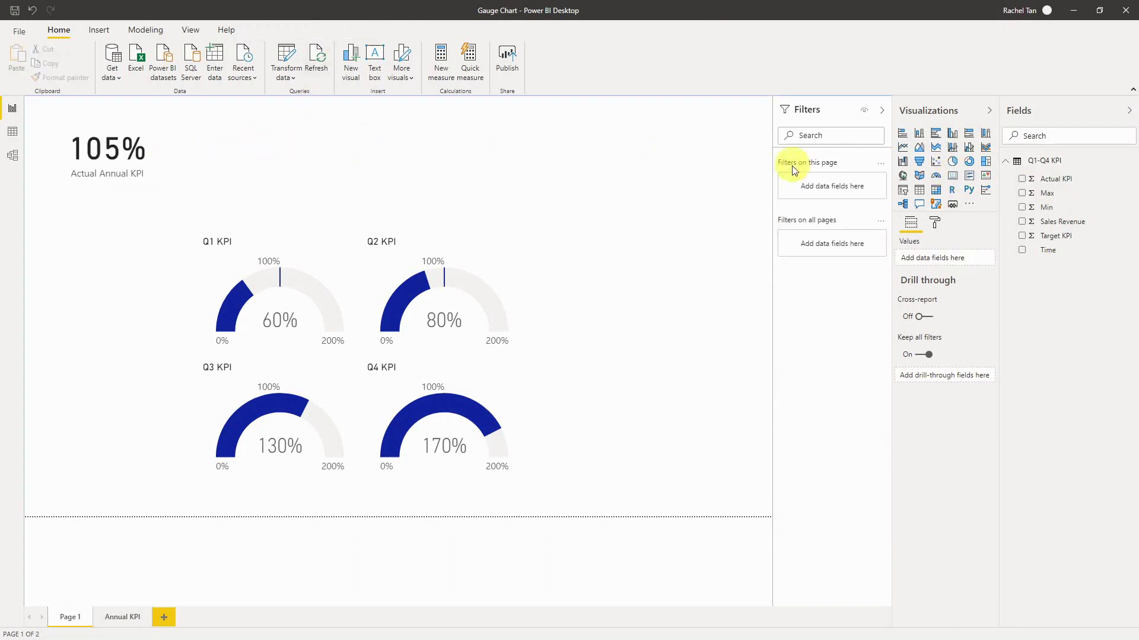
left_click(969, 178)
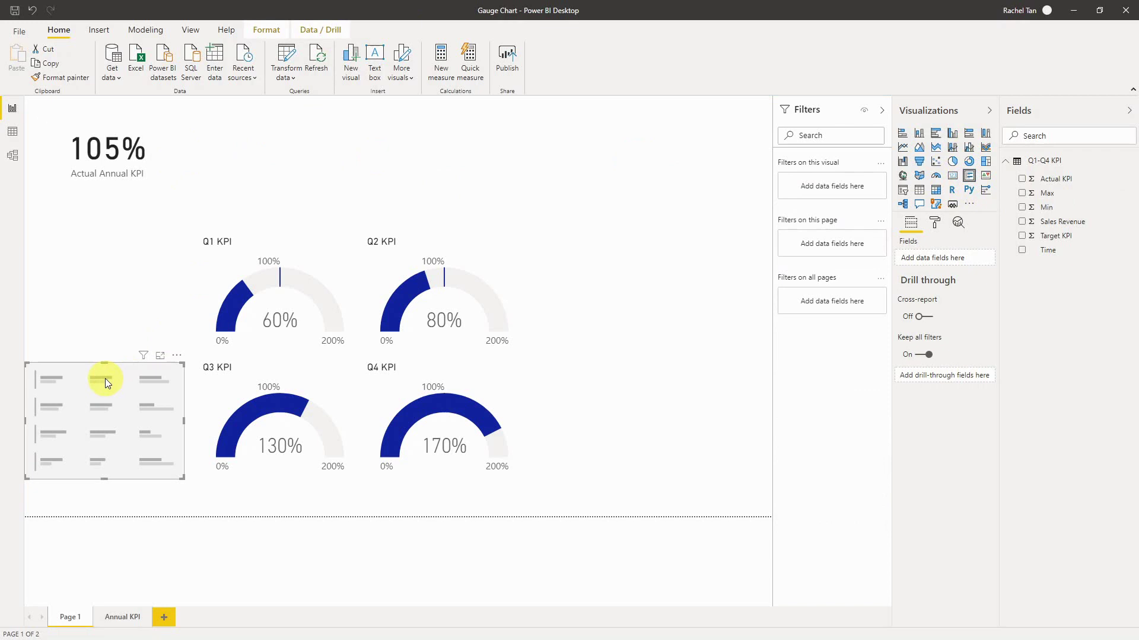
left_click_drag(105, 379, 112, 241)
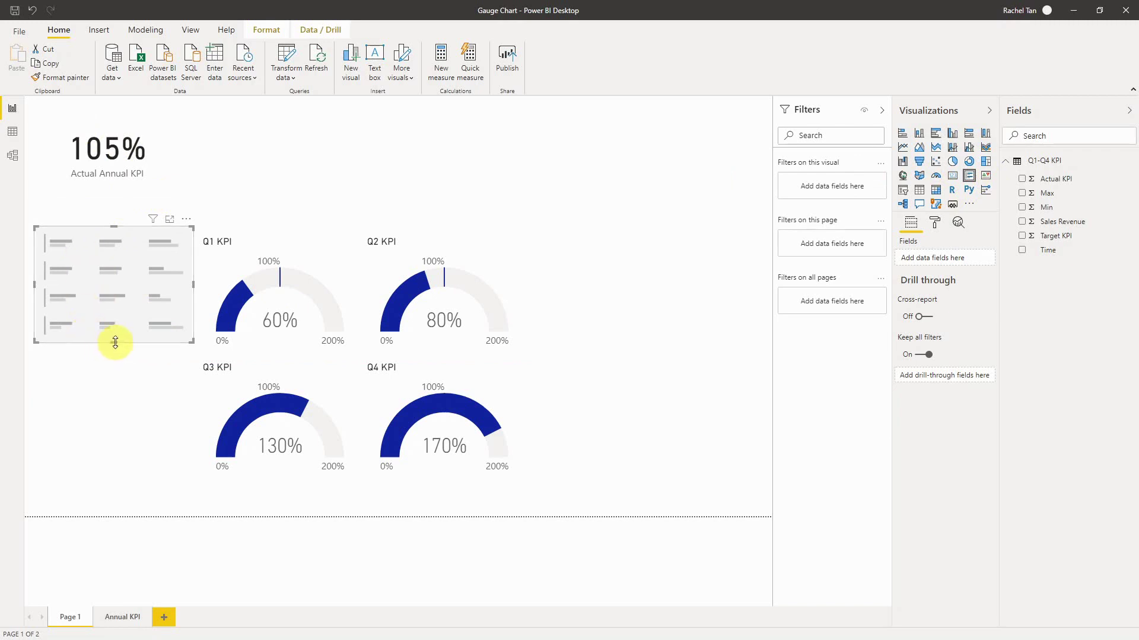
left_click_drag(115, 342, 115, 423)
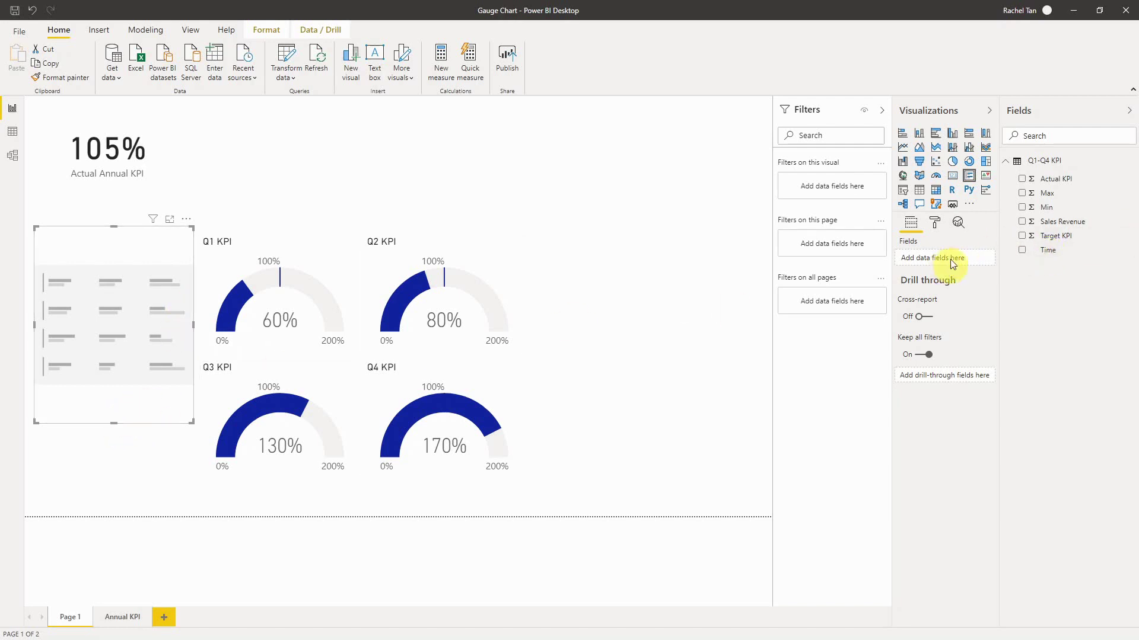
Add Sales Revenue to the multi-row card, keeping Sum aggregation for 17,500,000
left_click_drag(1057, 224, 940, 258)
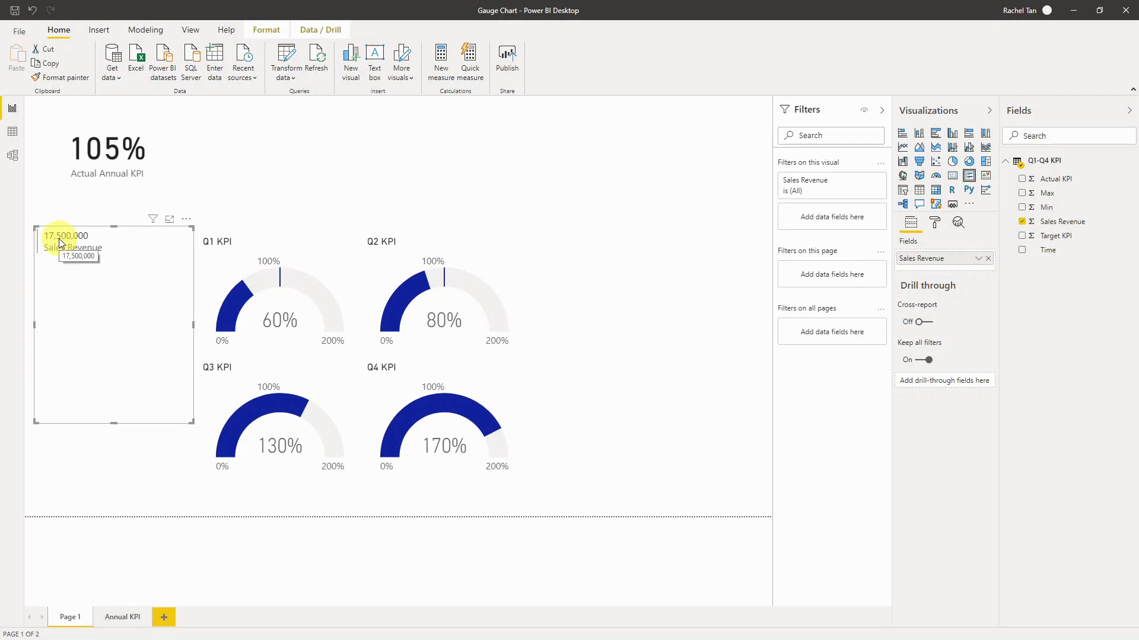
left_click(979, 260)
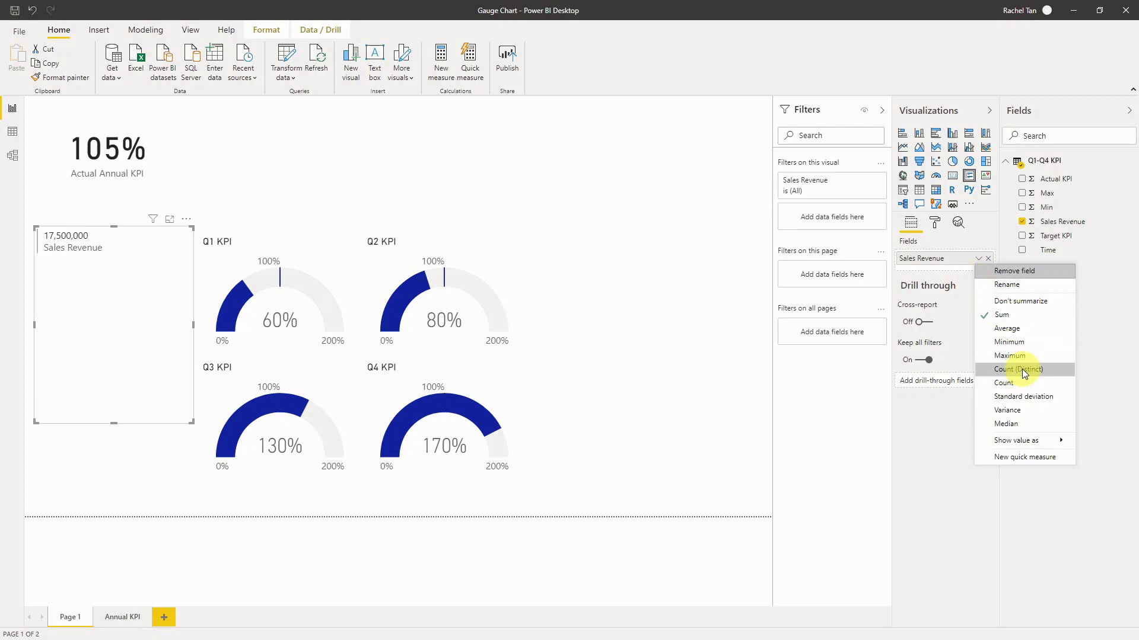
left_click(959, 266)
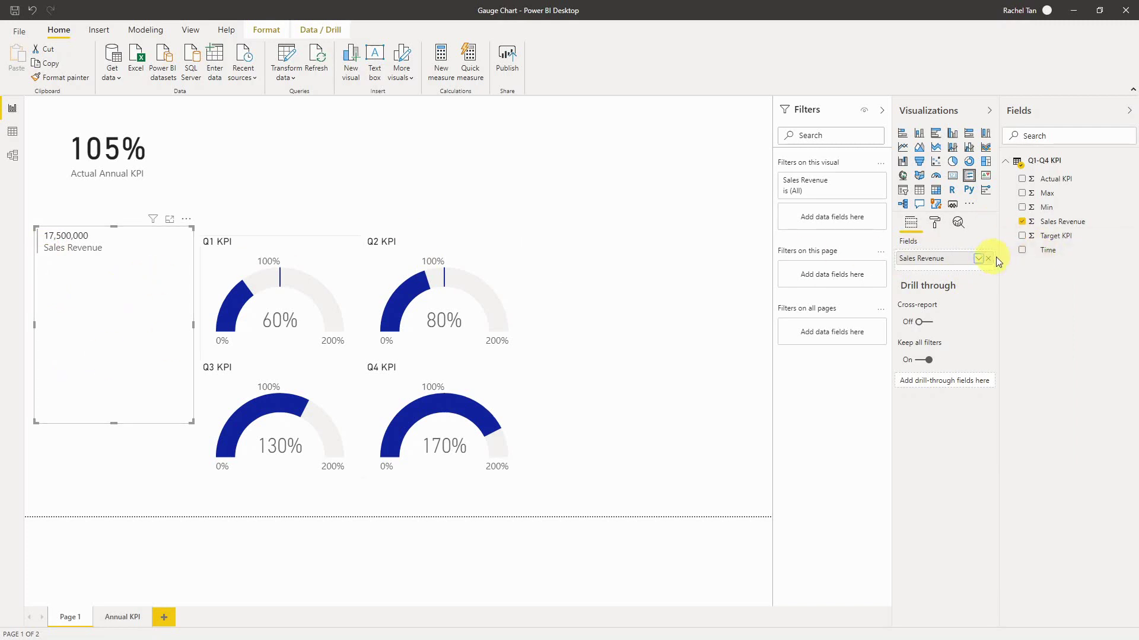
Add Time above Sales Revenue to list Q1–Q4 revenue values, and lengthen the card to fit
left_click_drag(1049, 253, 953, 255)
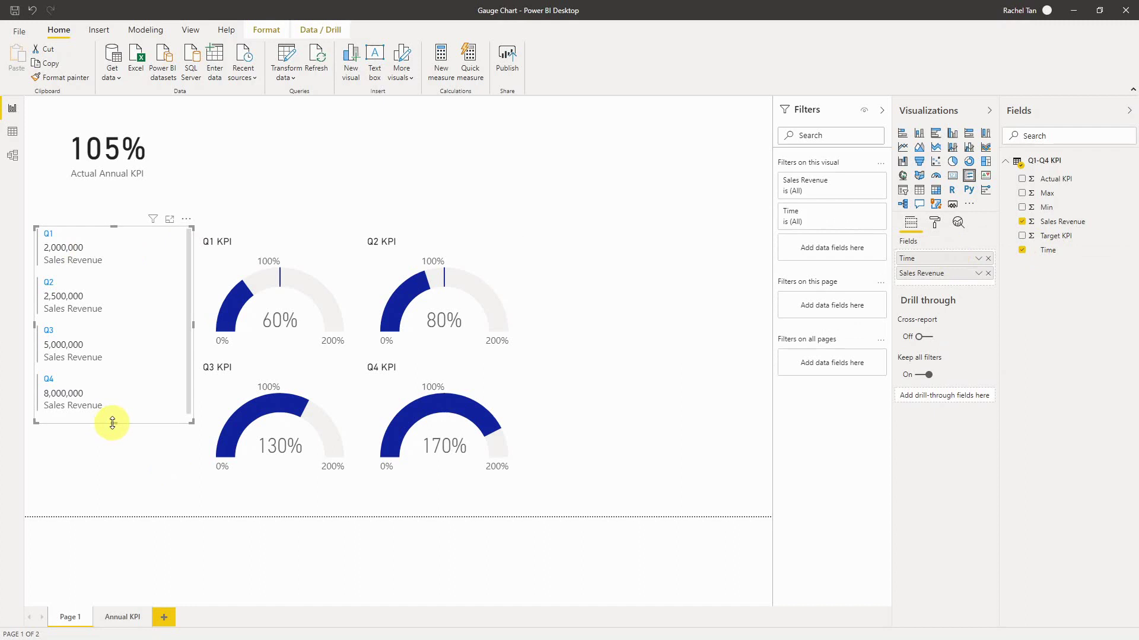
mouse_move(111, 423)
left_mouse_down()
mouse_move(110, 446)
mouse_move(104, 427)
left_mouse_up()
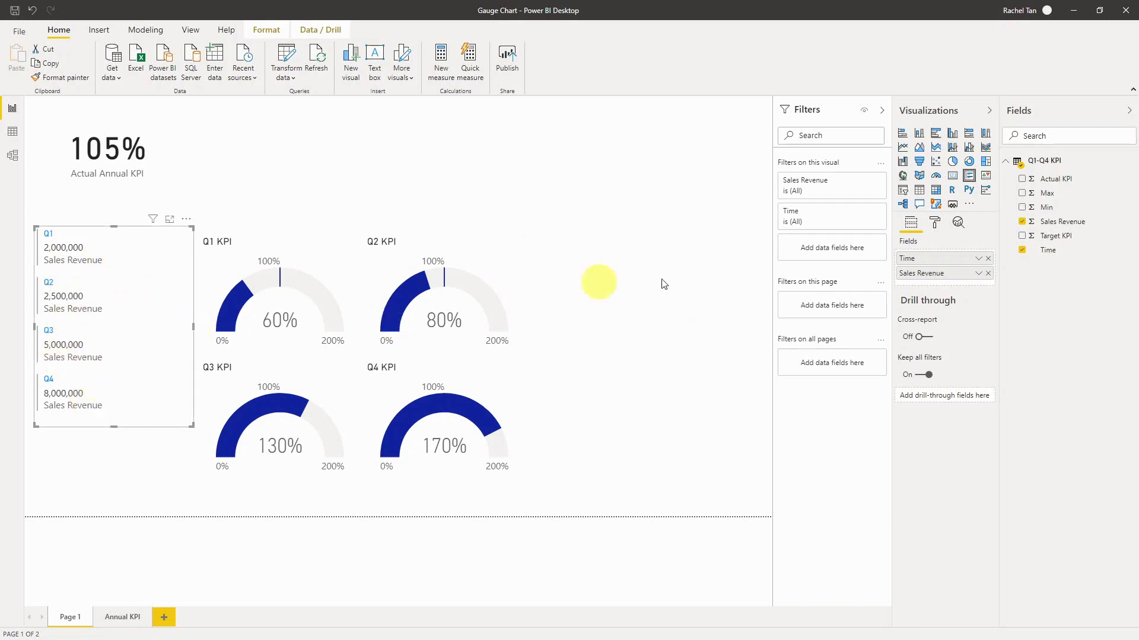
Set the multi-row card's data label text size to 15 pt and stretch it to fit Q4
left_click(935, 228)
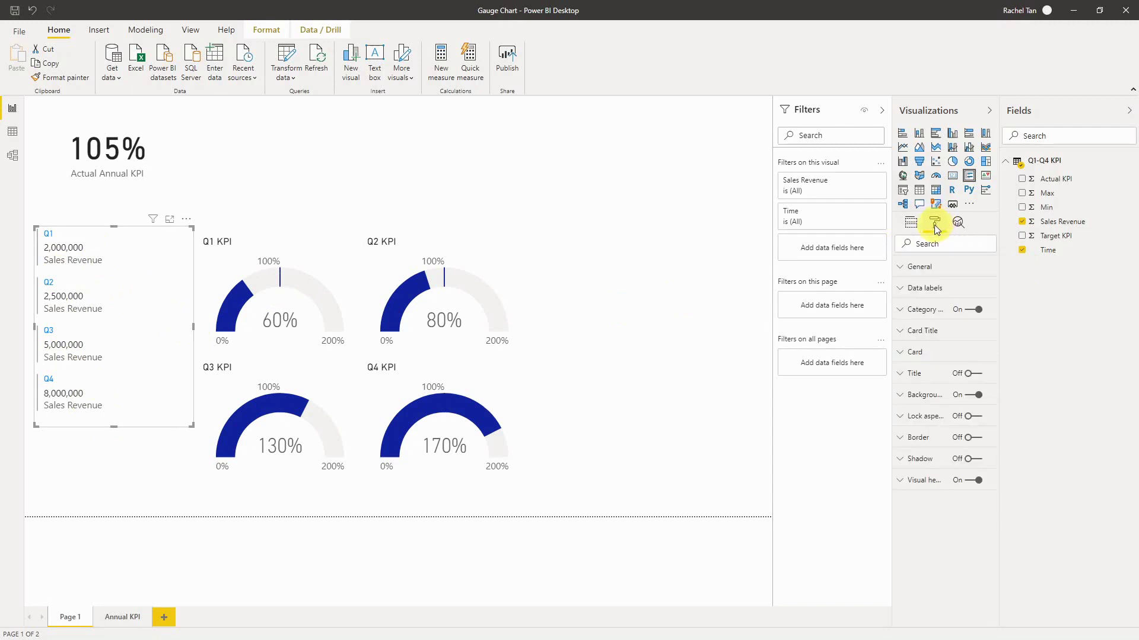
left_click(933, 295)
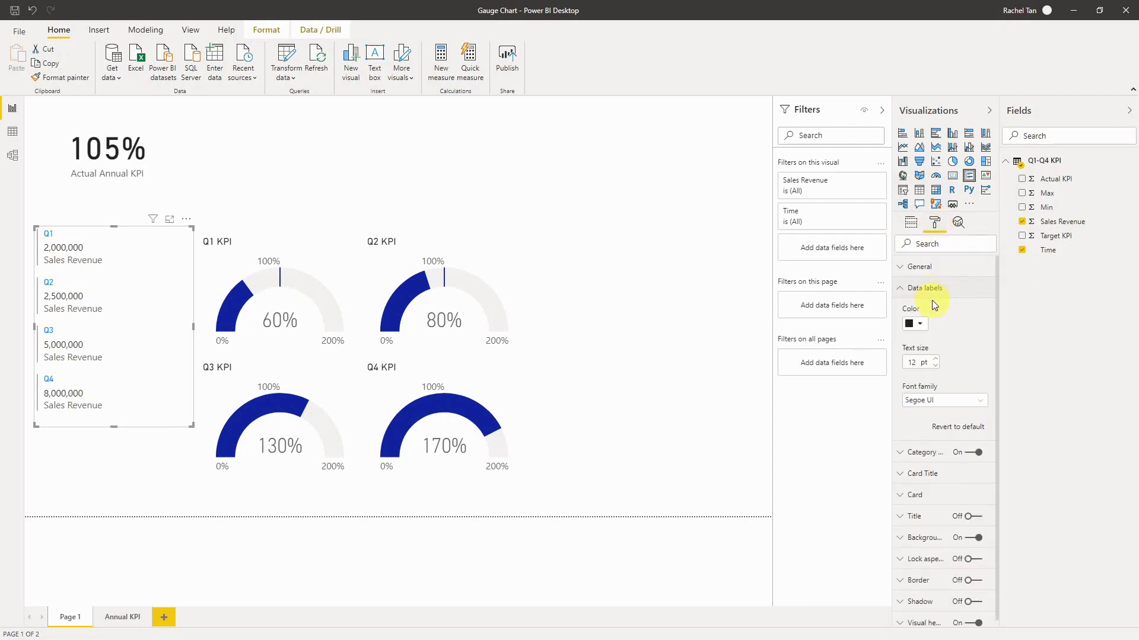
left_click(935, 360)
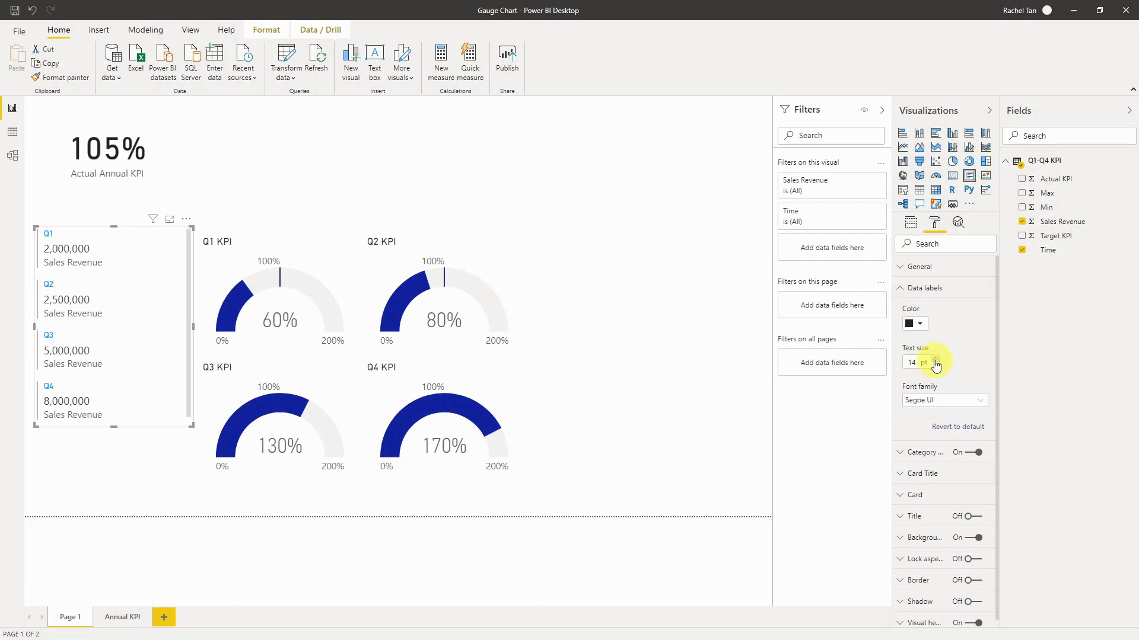
left_click(935, 359)
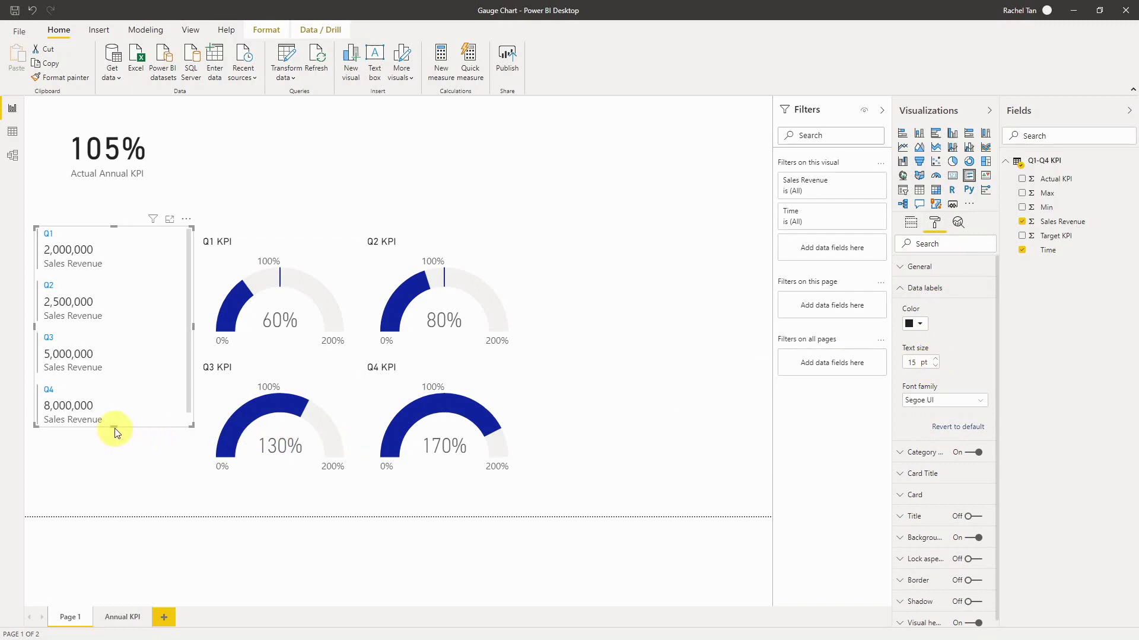
left_click_drag(112, 442, 112, 453)
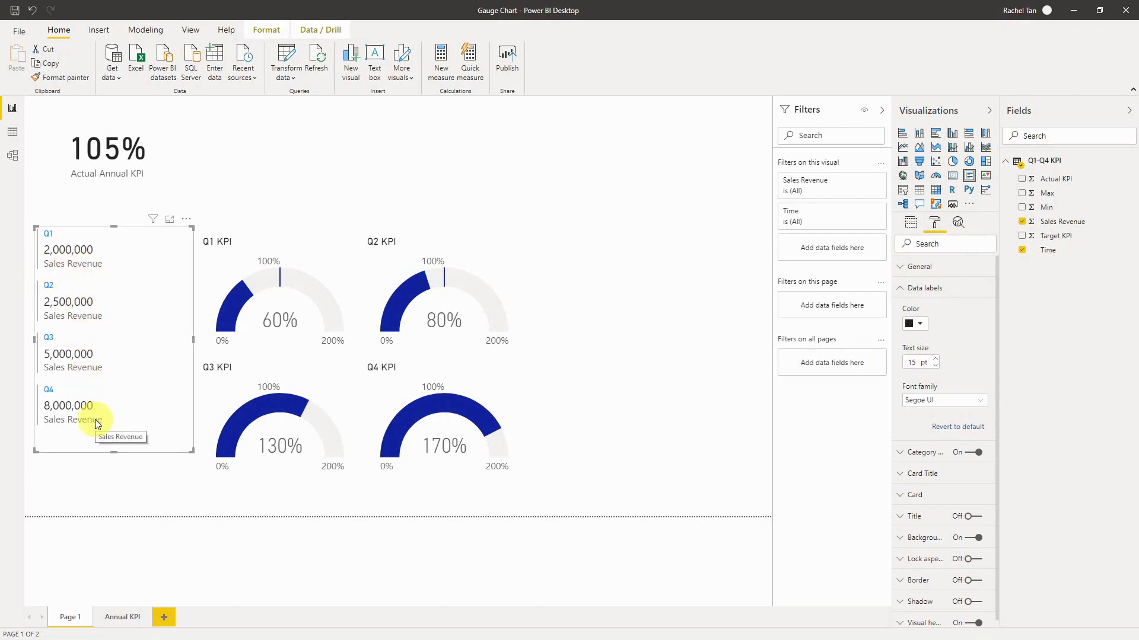
left_click(923, 289)
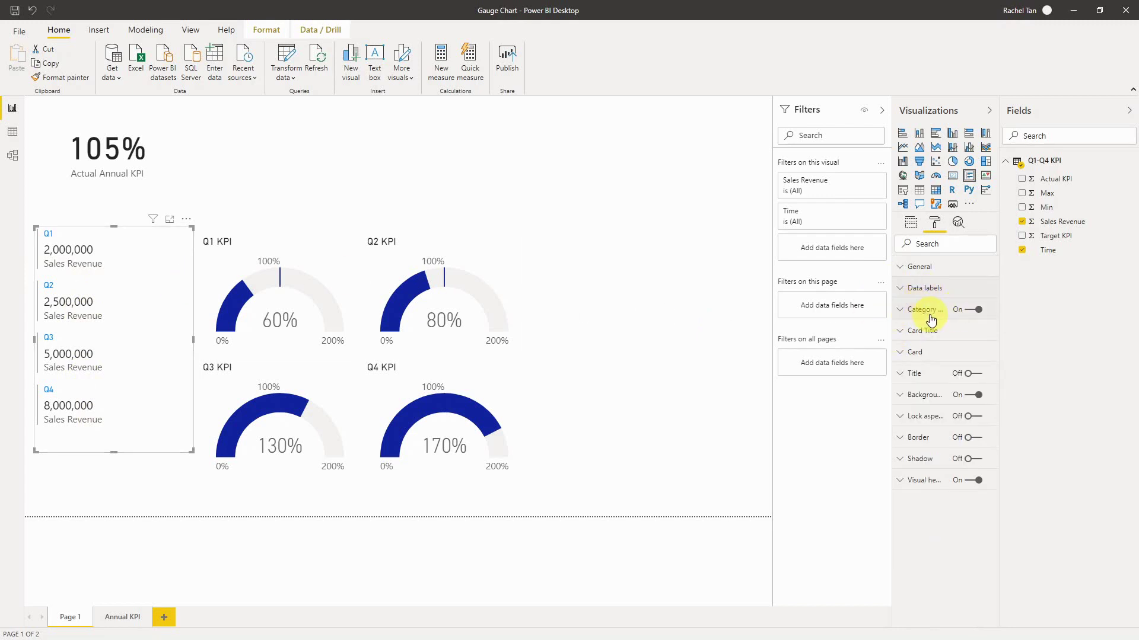
Turn off category labels and turn on the card title reading 'Sales Revenue'
left_click(969, 310)
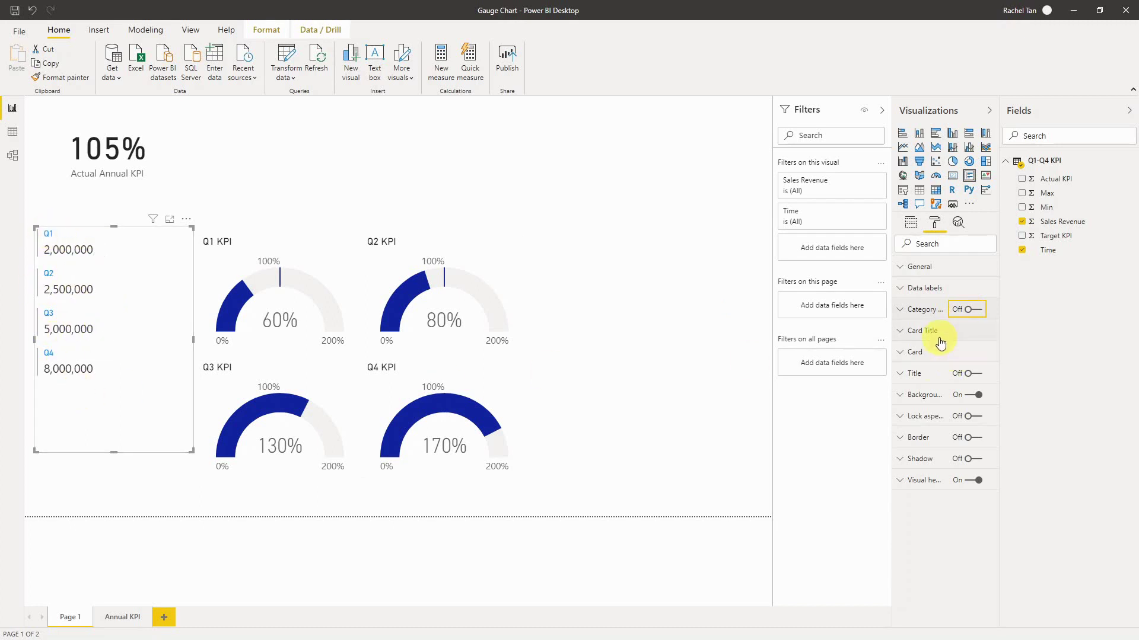
left_click(978, 374)
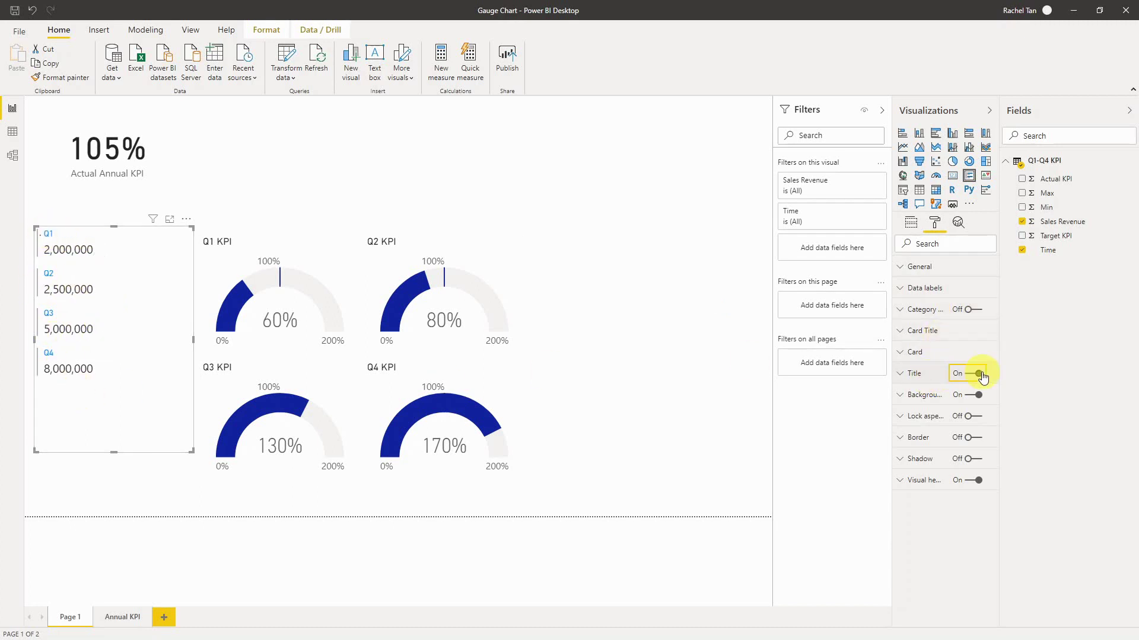
left_click(926, 375)
left_click(939, 407)
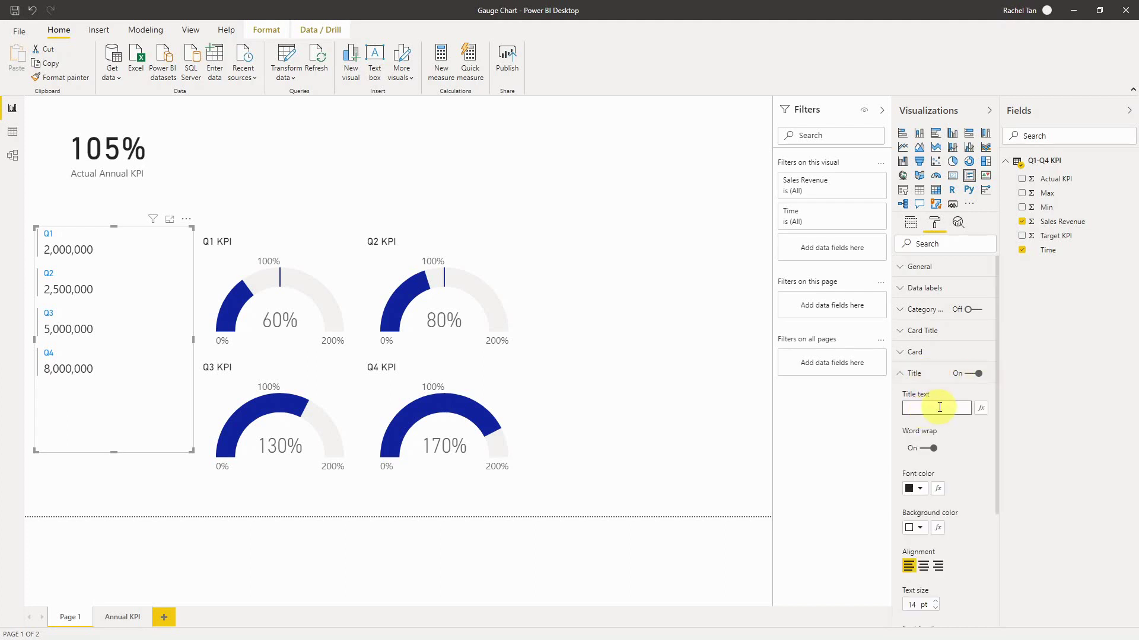
type("D")
key("BackSpace")
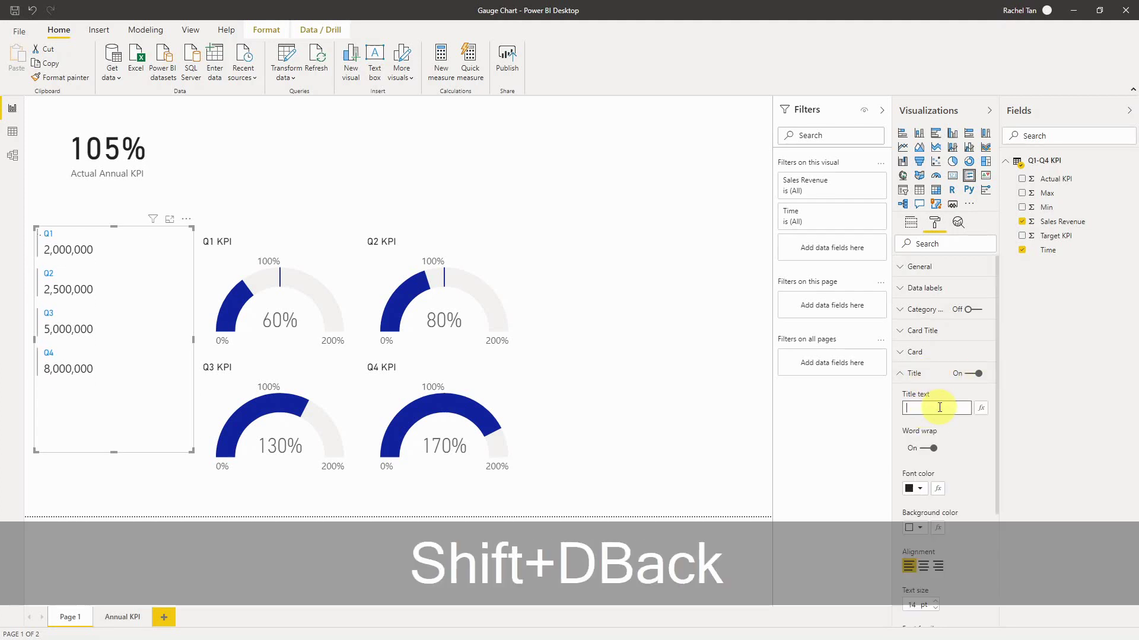
type("Sales ")
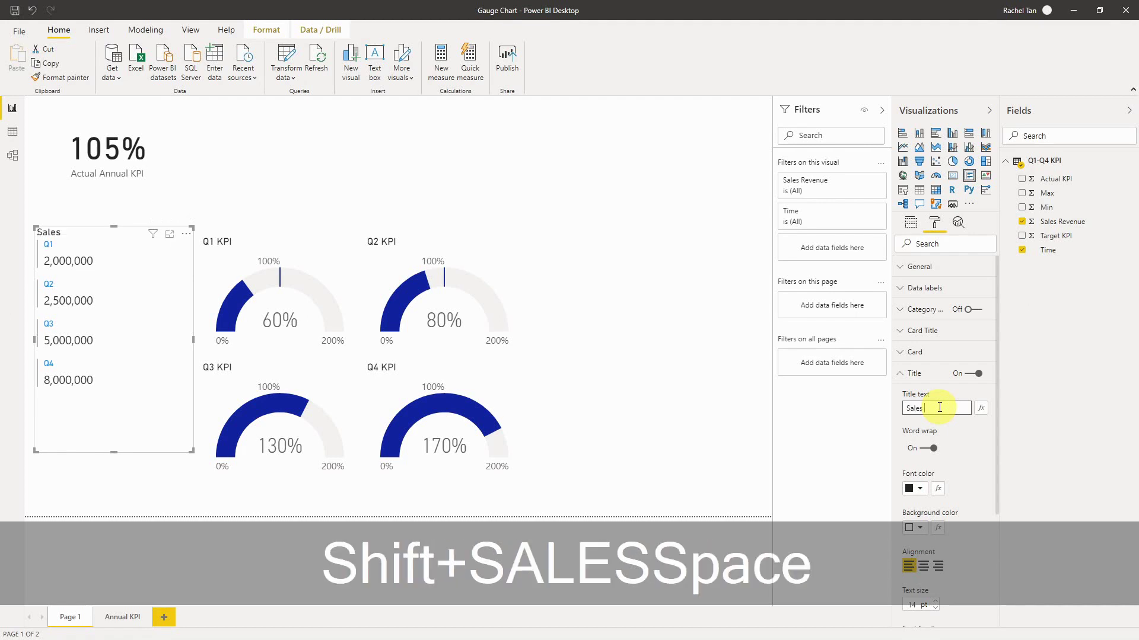
type("Ren")
key("BackSpace")
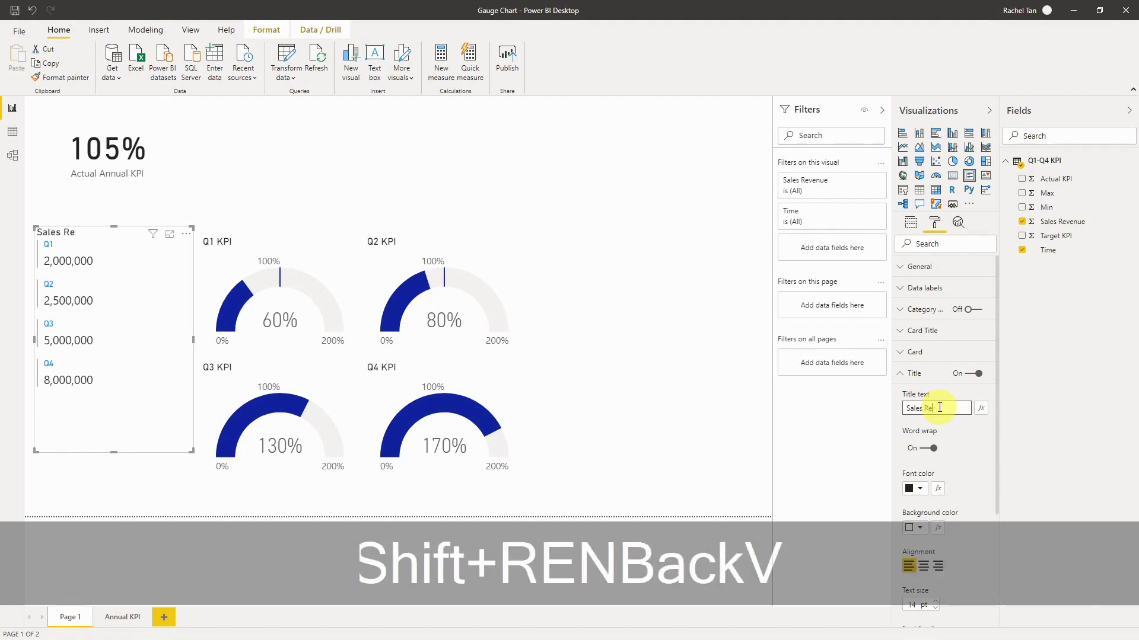
type("venue")
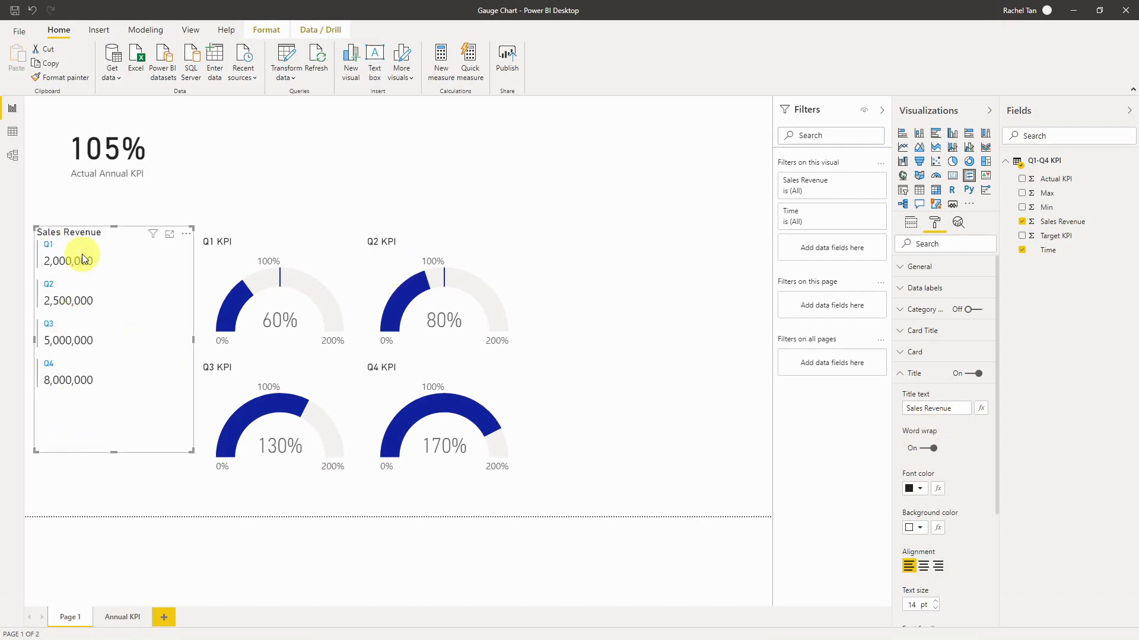
Deselect the card, then place a treemap in the upper right holding Sales Revenue
left_click(276, 209)
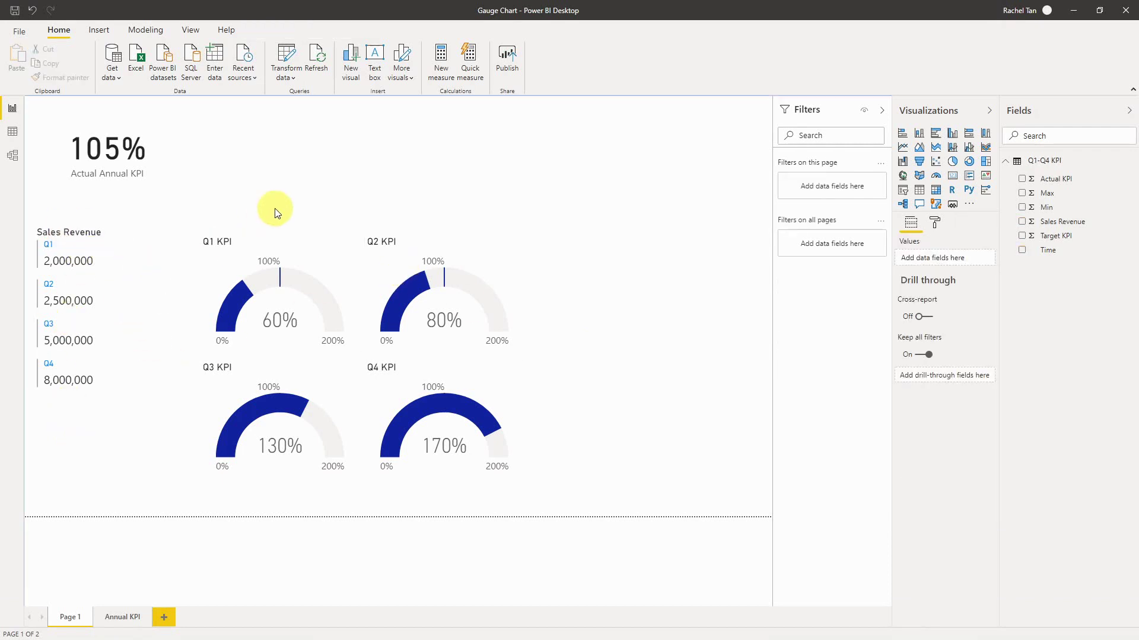
left_click(987, 166)
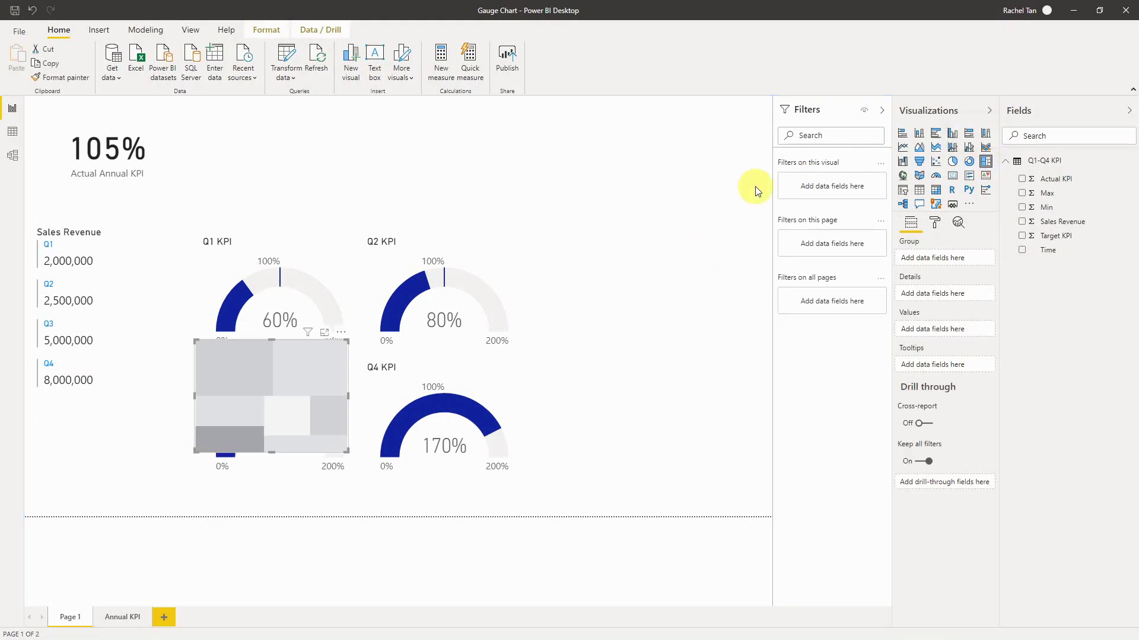
left_click_drag(312, 378, 663, 256)
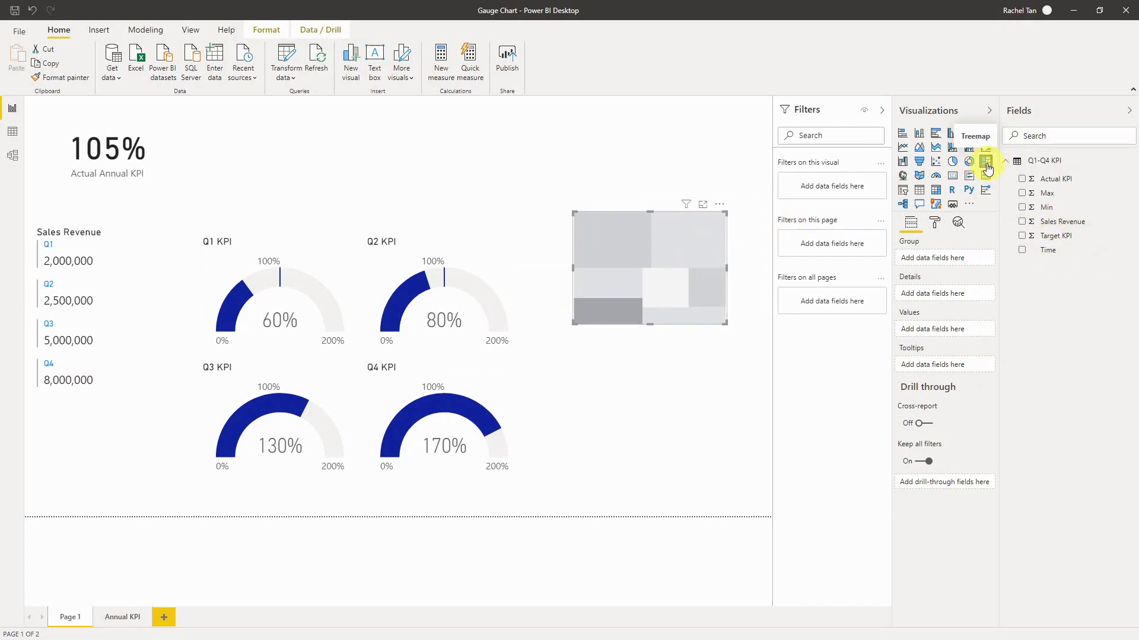
left_click_drag(1060, 227, 959, 335)
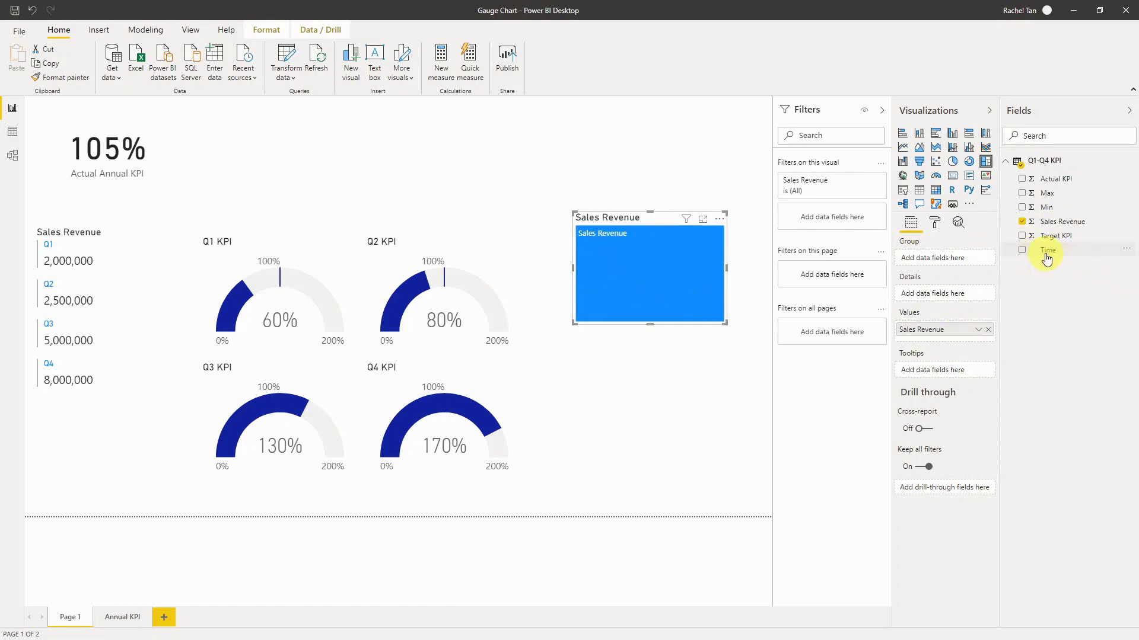
Group the treemap by Time into Q1–Q4 tiles and stretch it taller and wider beside the gauges
left_click_drag(1047, 259, 942, 266)
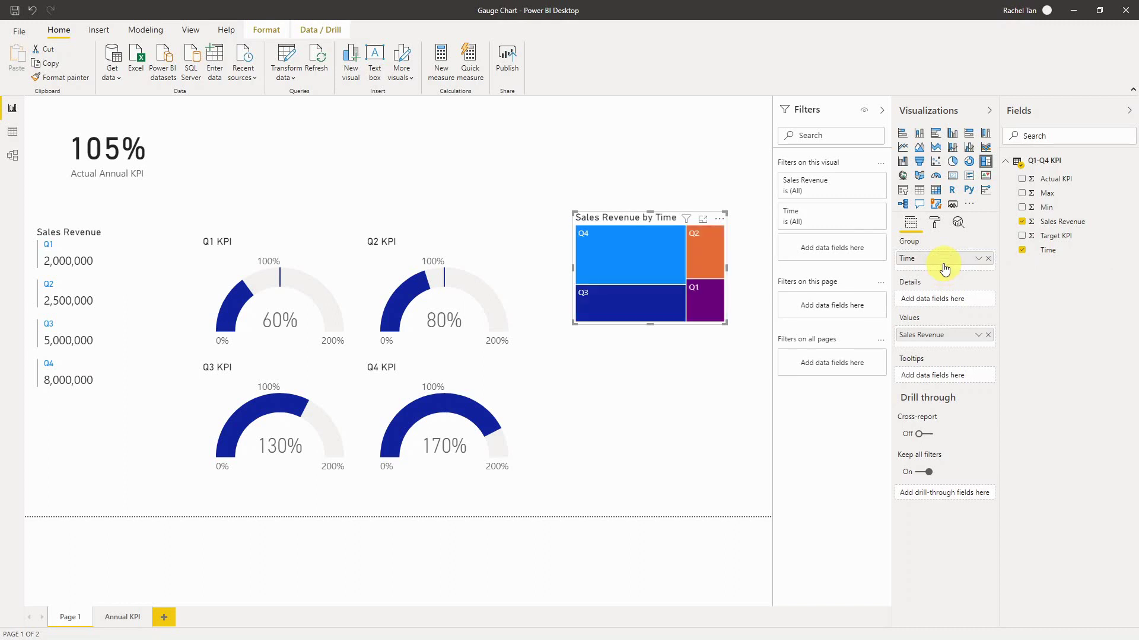
left_click_drag(650, 326, 649, 446)
left_click_drag(721, 447, 748, 472)
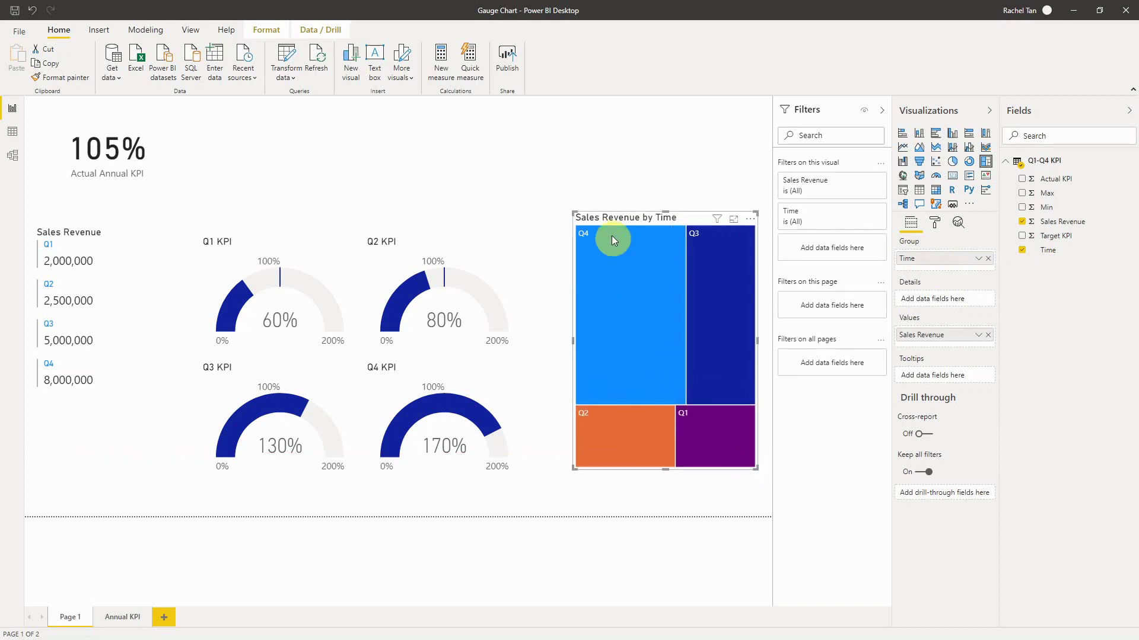
left_click_drag(573, 212, 537, 240)
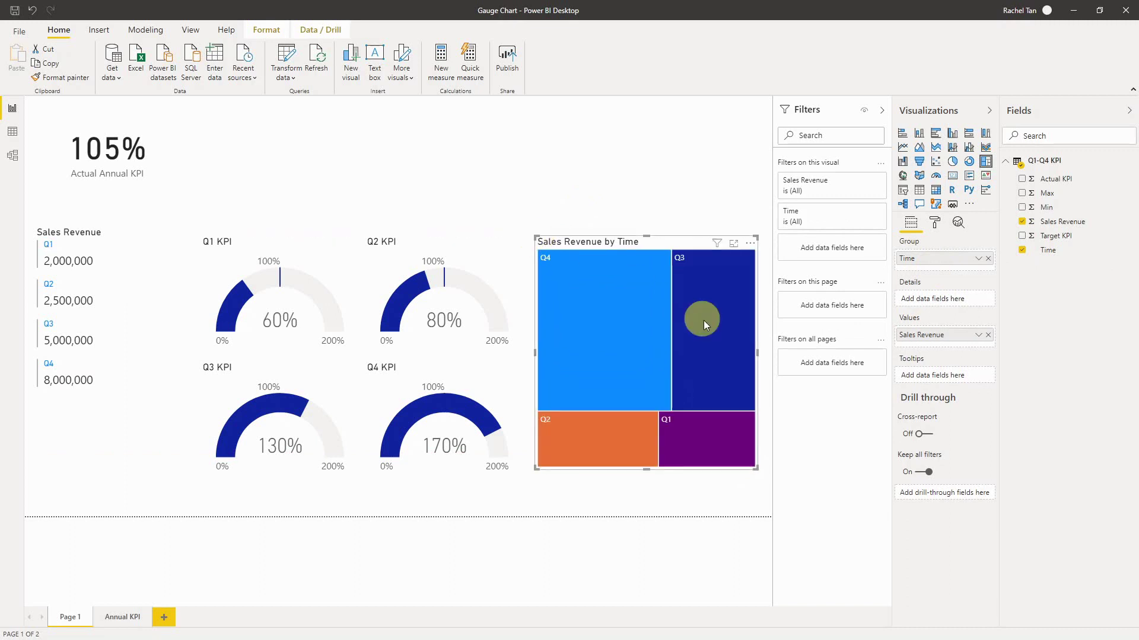
mouse_move(625, 428)
mouse_move(686, 258)
Turn on treemap data labels with display units None, showing full values like 8,000,000
left_click(936, 226)
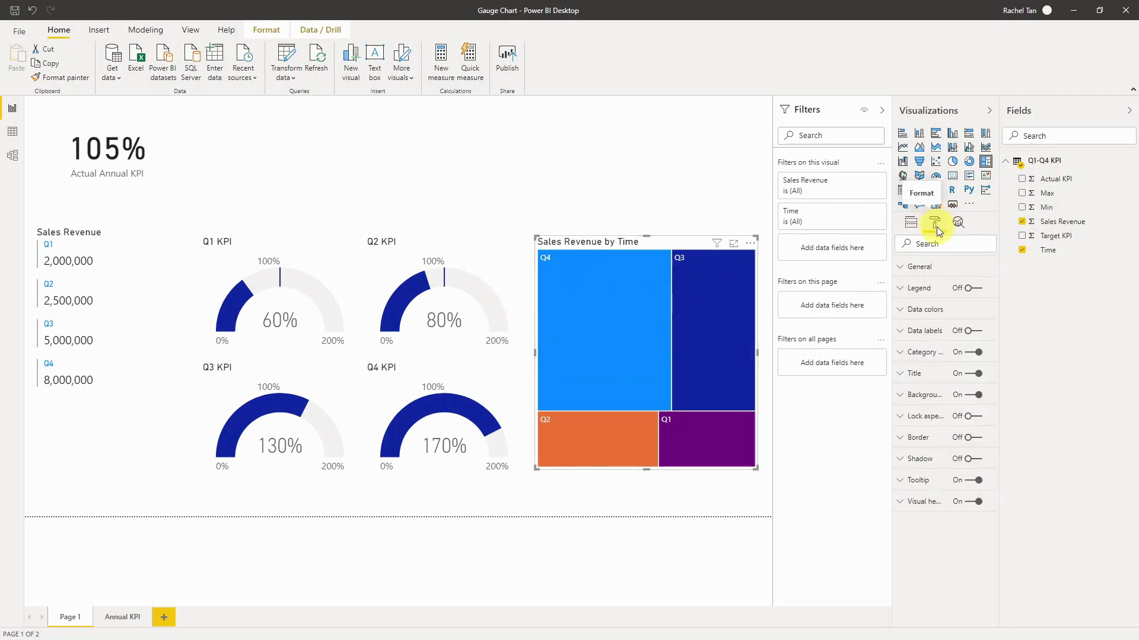
left_click(976, 332)
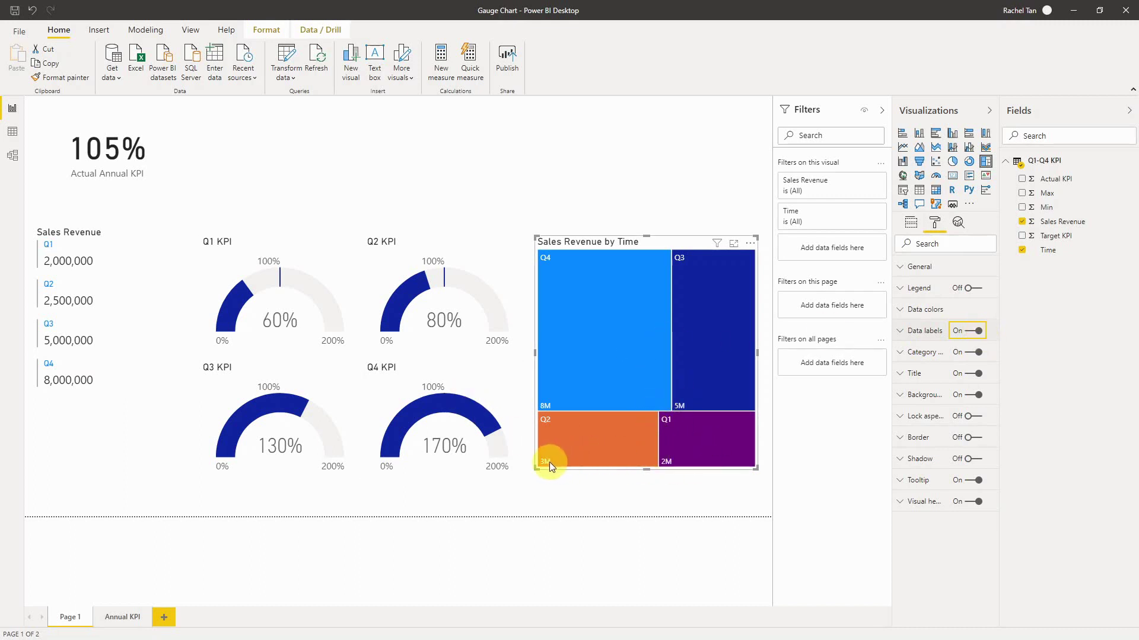
left_click(927, 330)
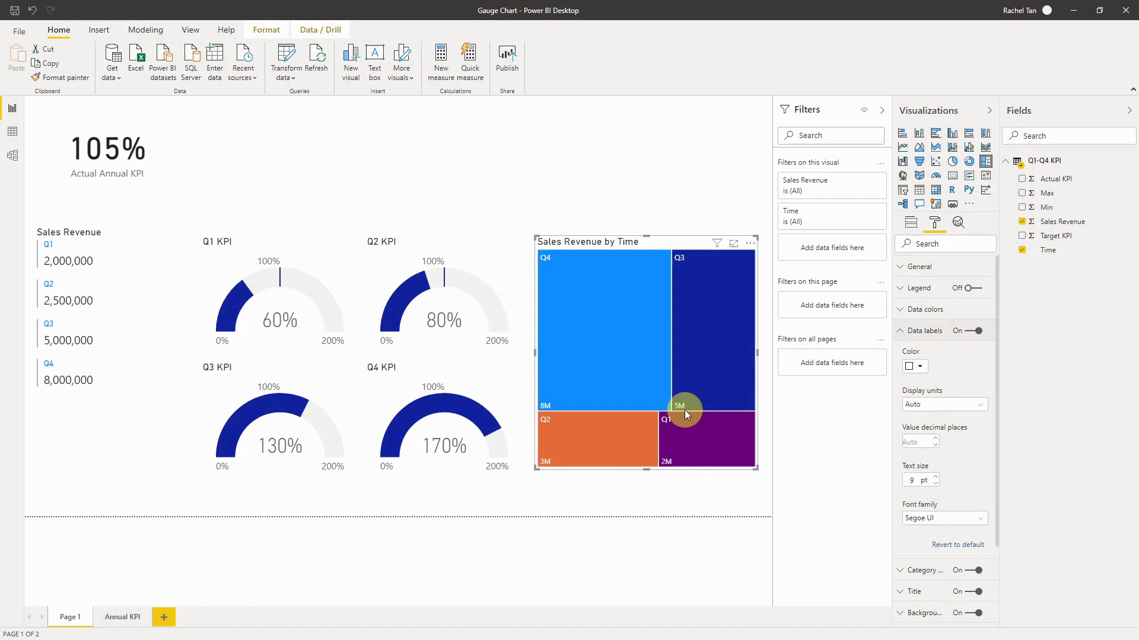
mouse_move(684, 410)
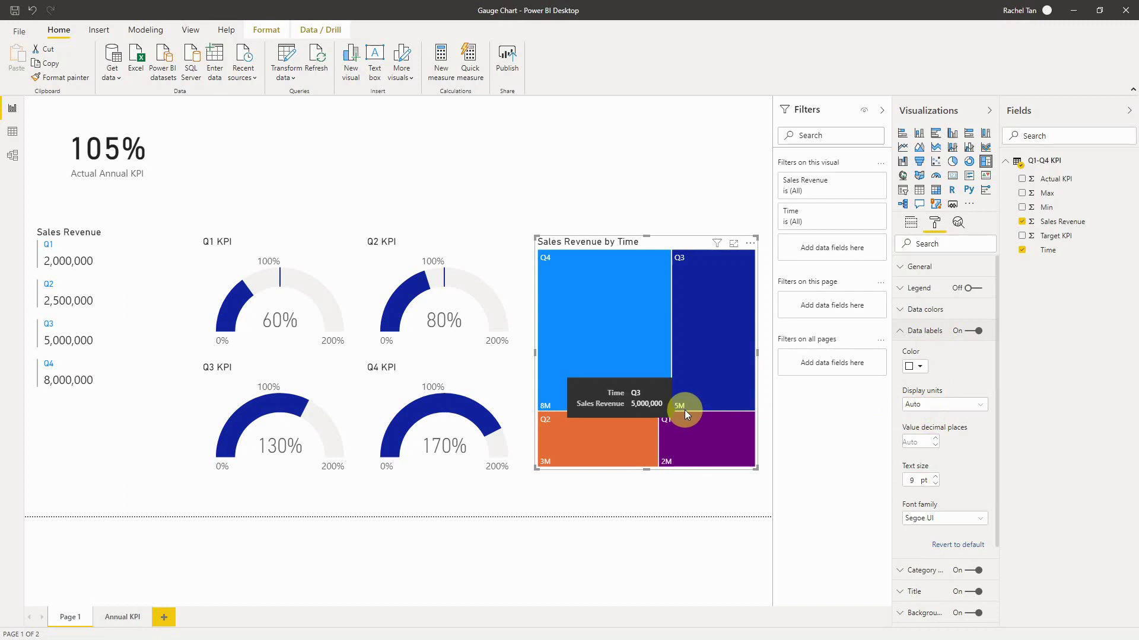
left_click(952, 405)
left_click(936, 434)
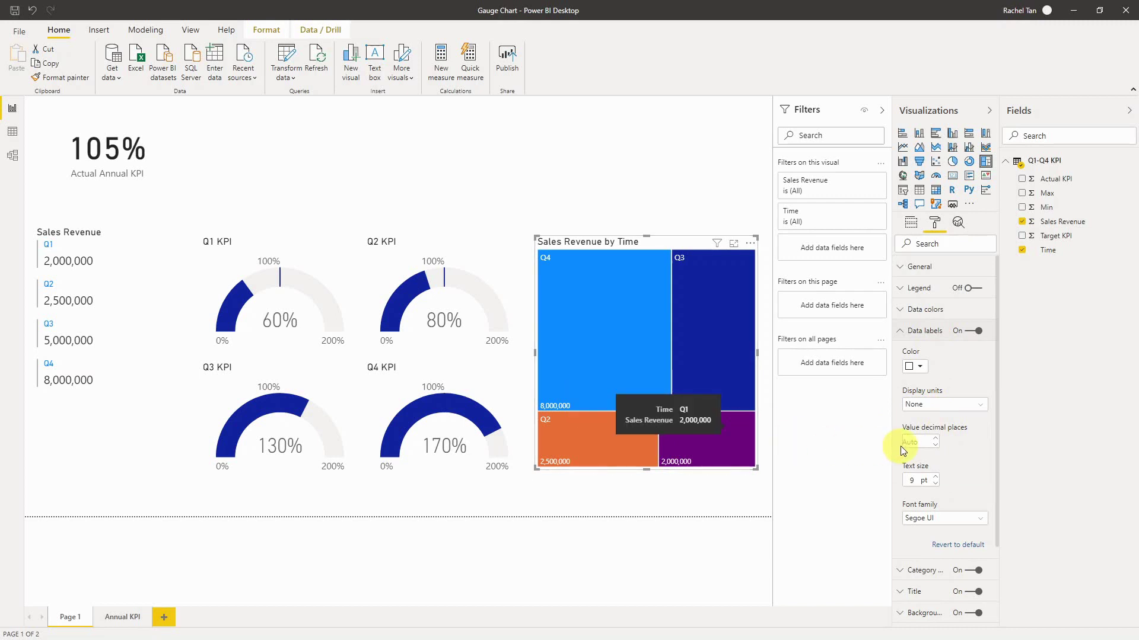
left_click(923, 331)
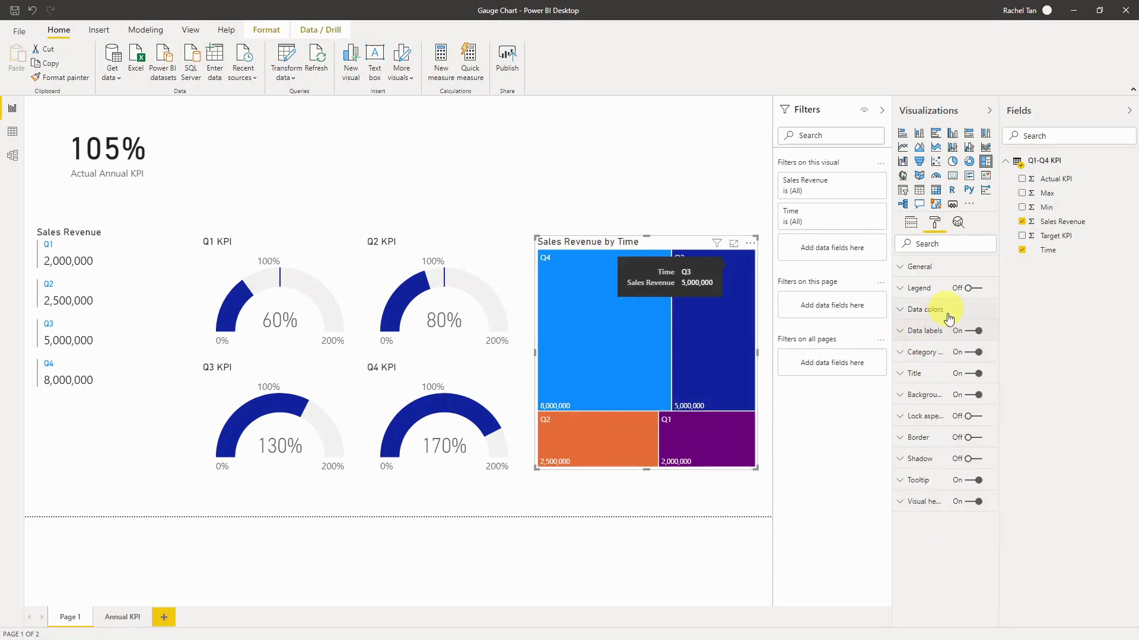
Change the treemap title from 'Sales Revenue by Time' to 'Sales Revenue by Quarter'
left_click(928, 375)
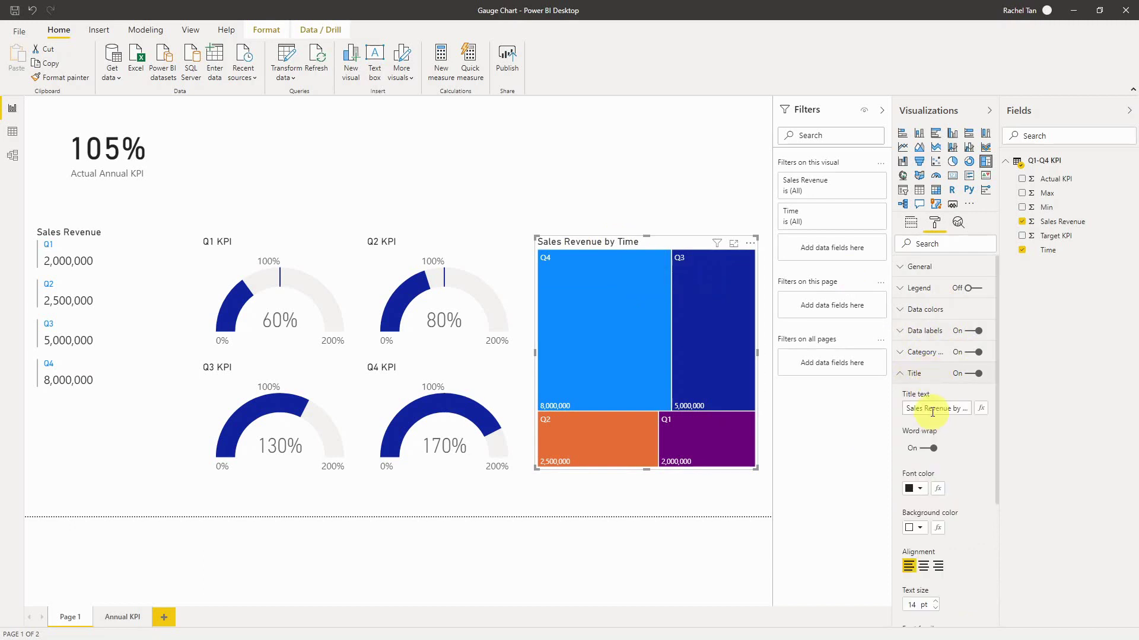
left_click(934, 409)
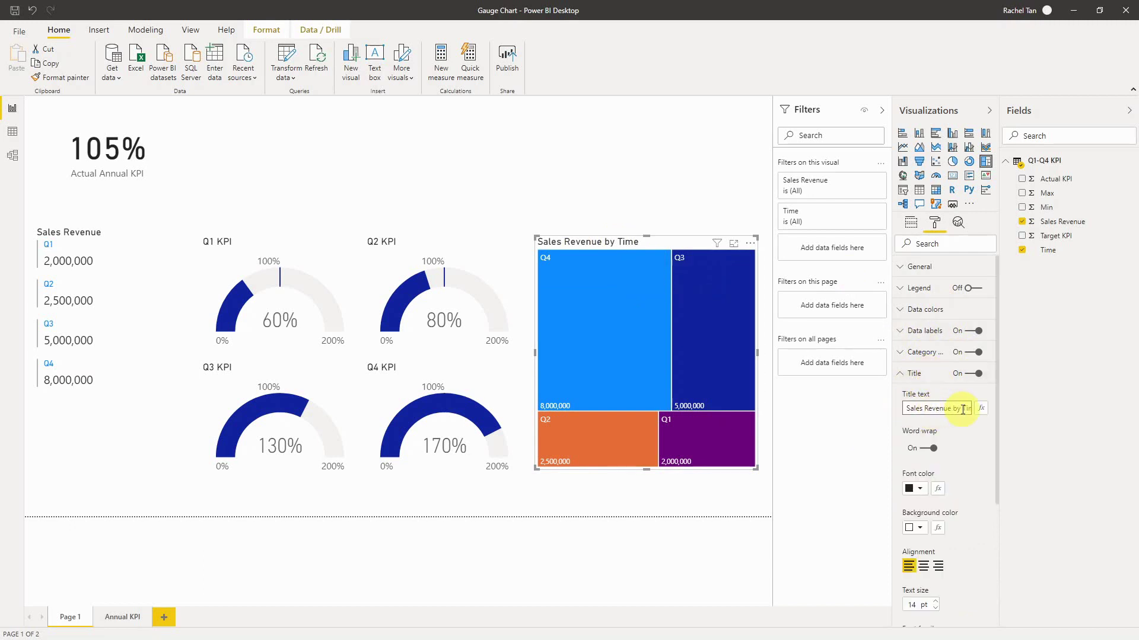
left_click_drag(961, 409, 1000, 411)
type("Q")
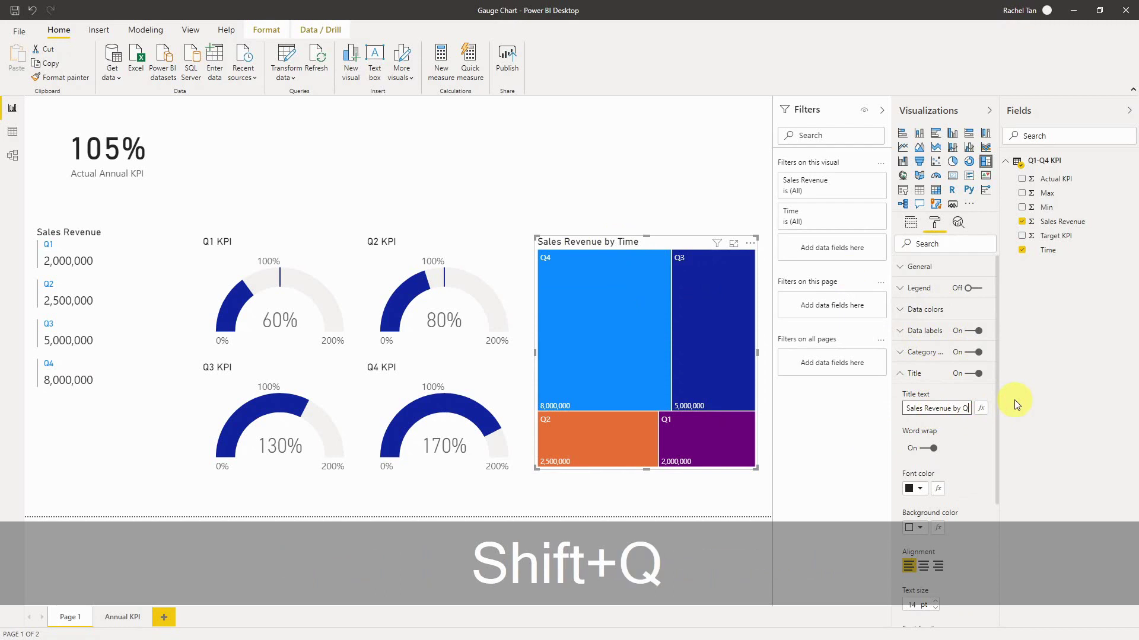
type("uarter")
left_click(965, 431)
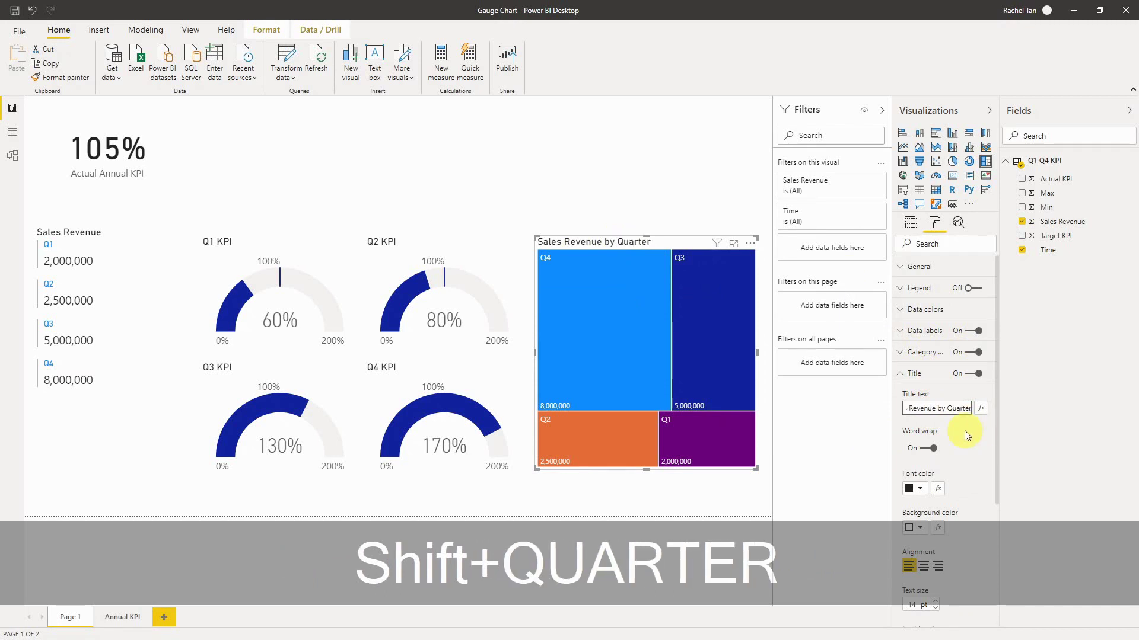
left_click(656, 496)
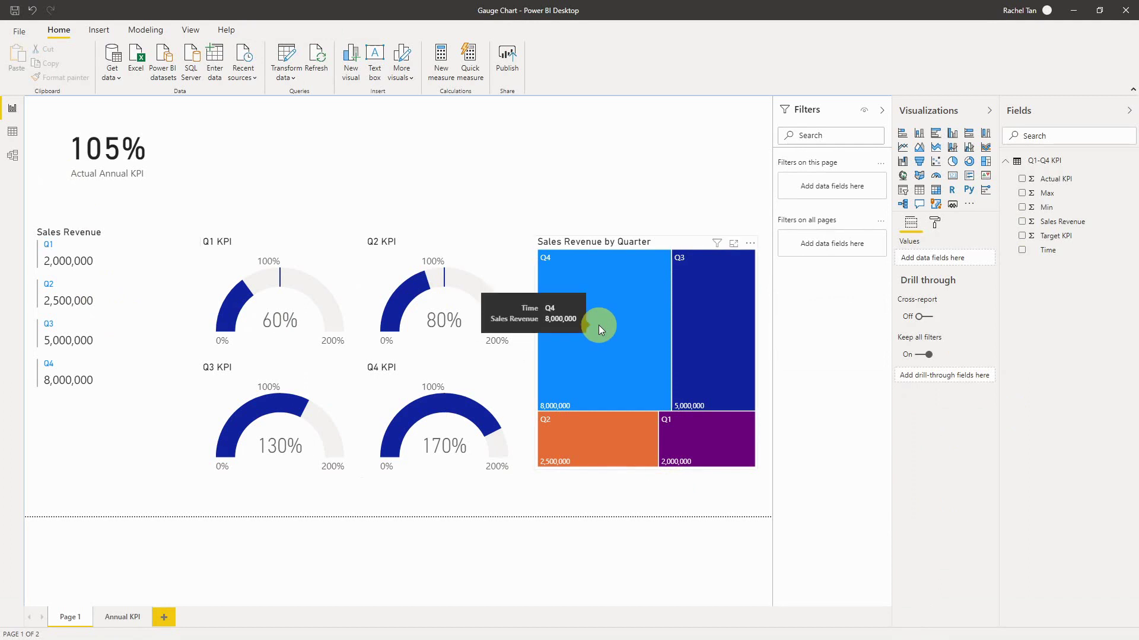
View the Annual KPI page, compare it with Page 1, then return to Annual KPI
mouse_move(685, 311)
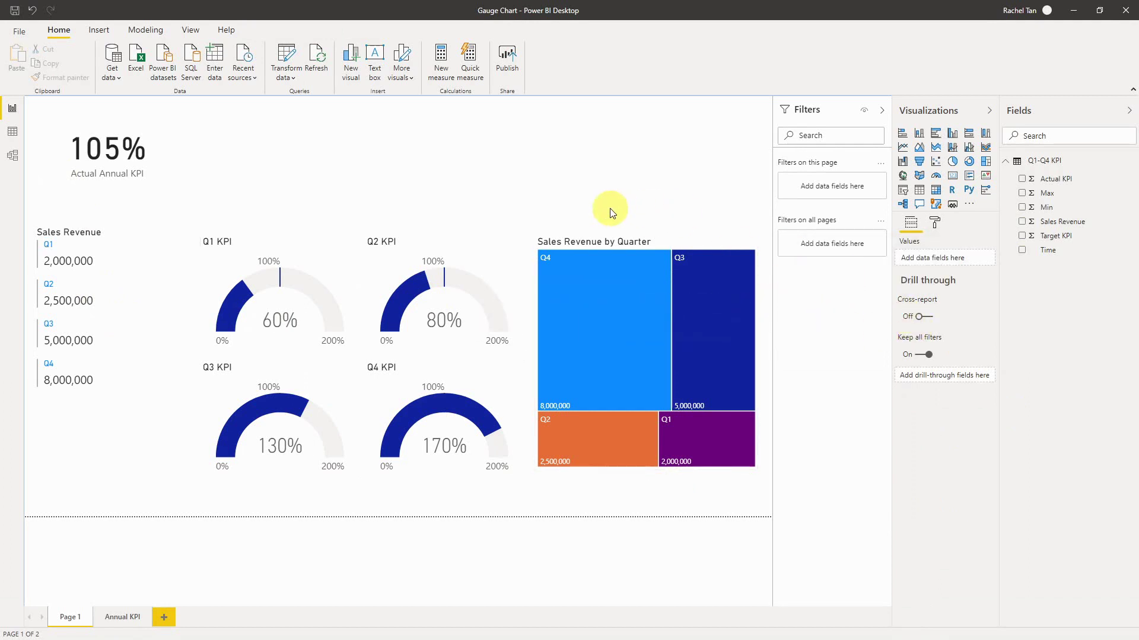
mouse_move(552, 402)
left_click(132, 618)
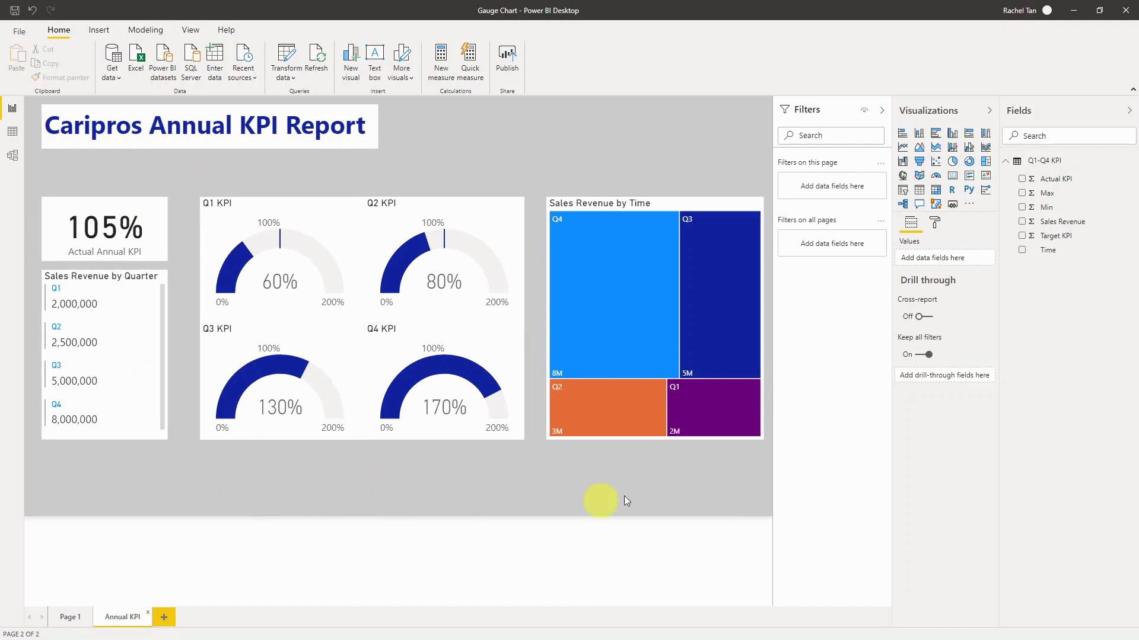
left_click(71, 618)
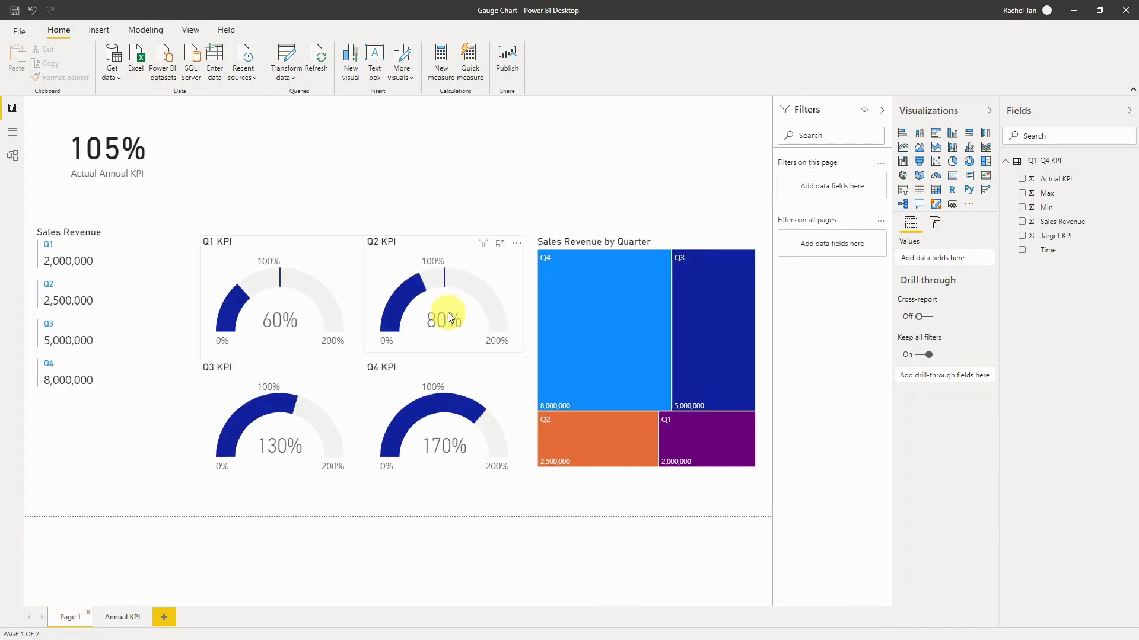
left_click(120, 617)
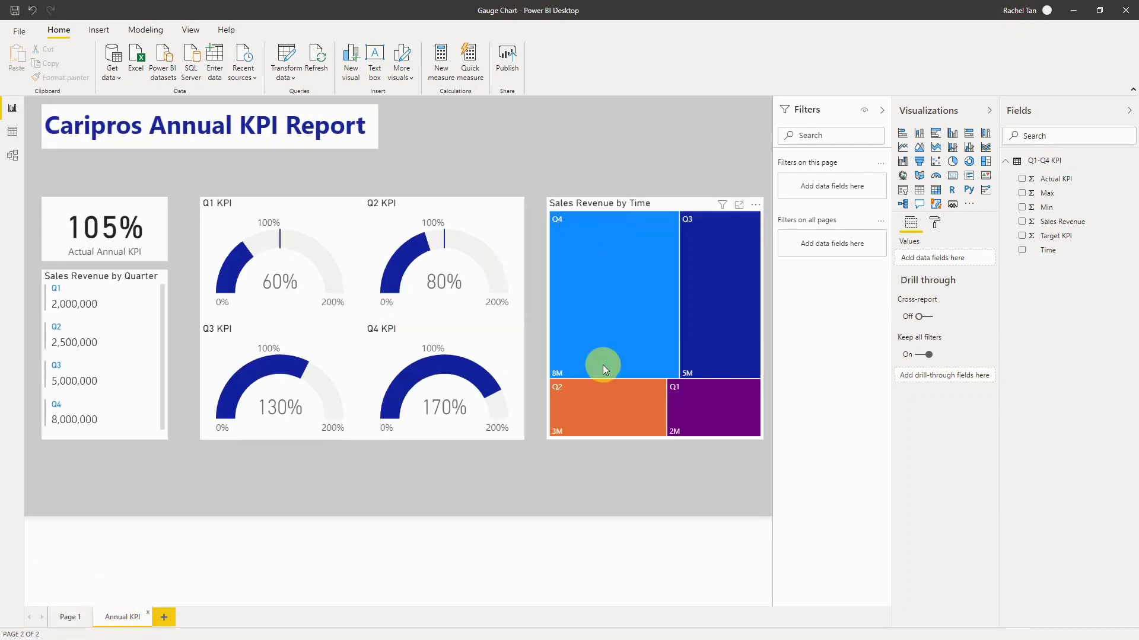